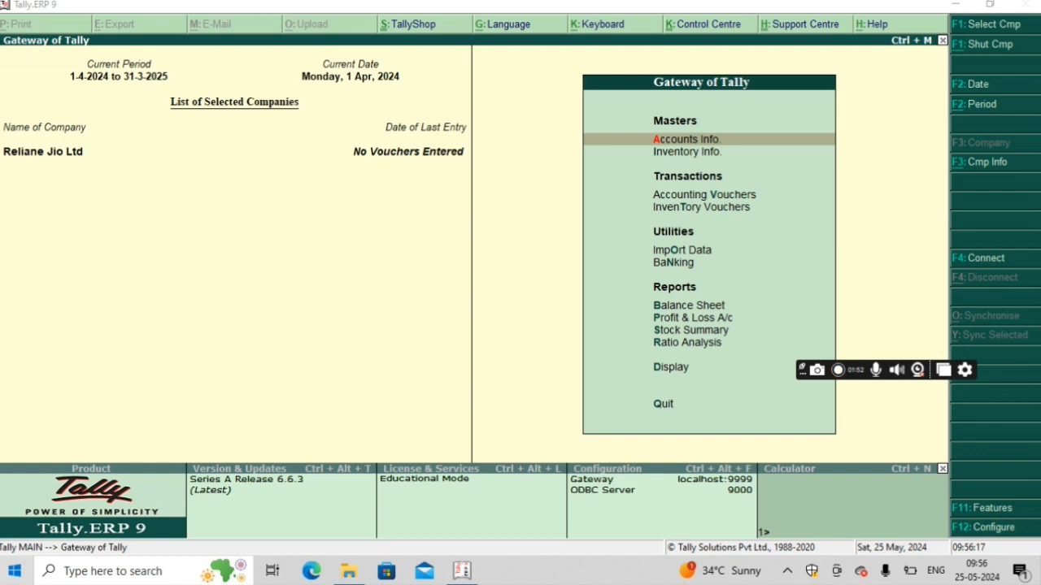
{"action": "key", "text": "super"}
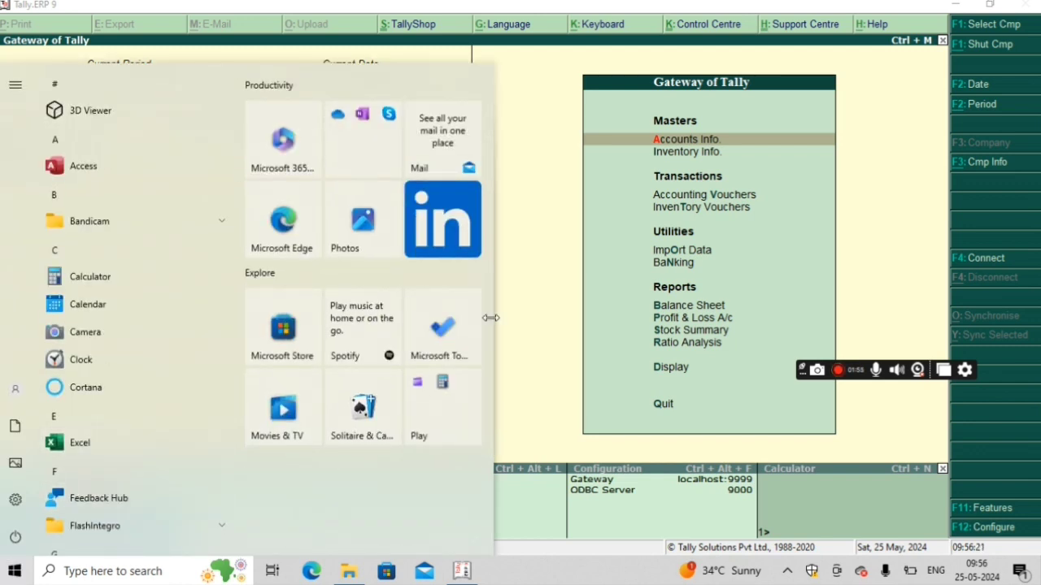
{"action": "left_click", "coordinate": [543, 282]}
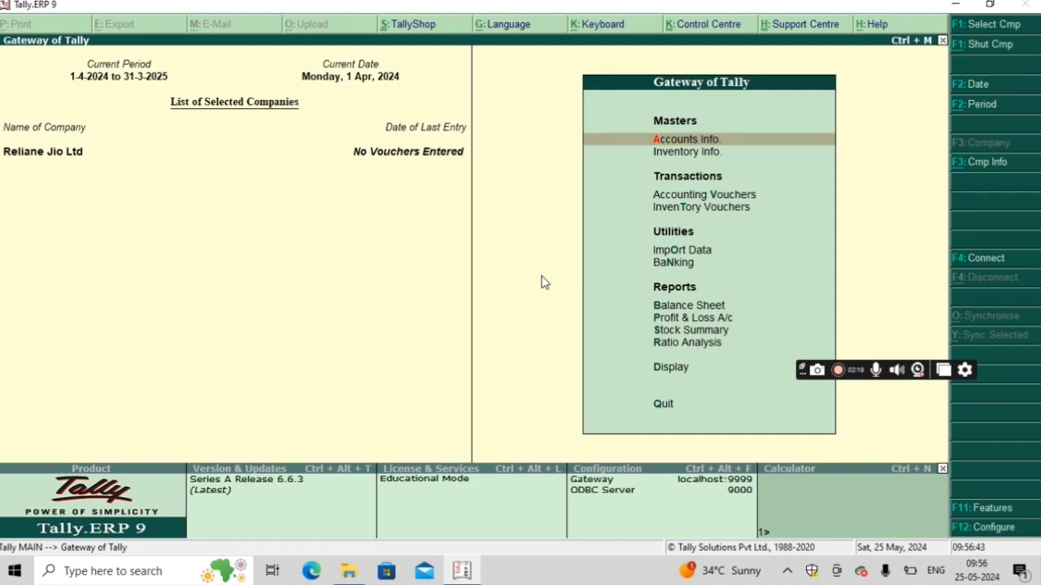
Step: Enable separate actual and billed quantity columns in the company's inventory features and save the settings
{"action": "key", "text": "F11"}
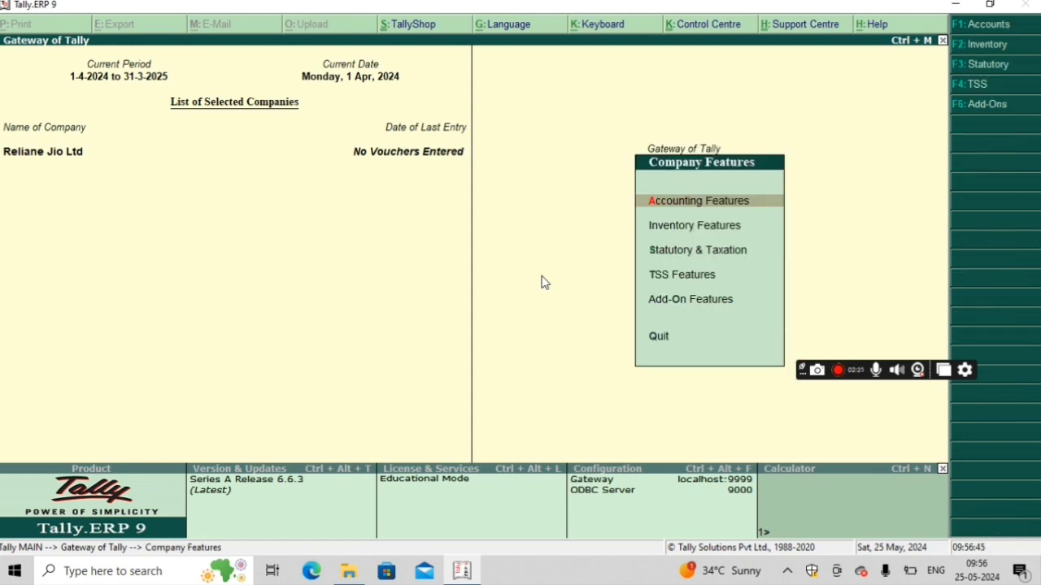
{"action": "key", "text": "F2"}
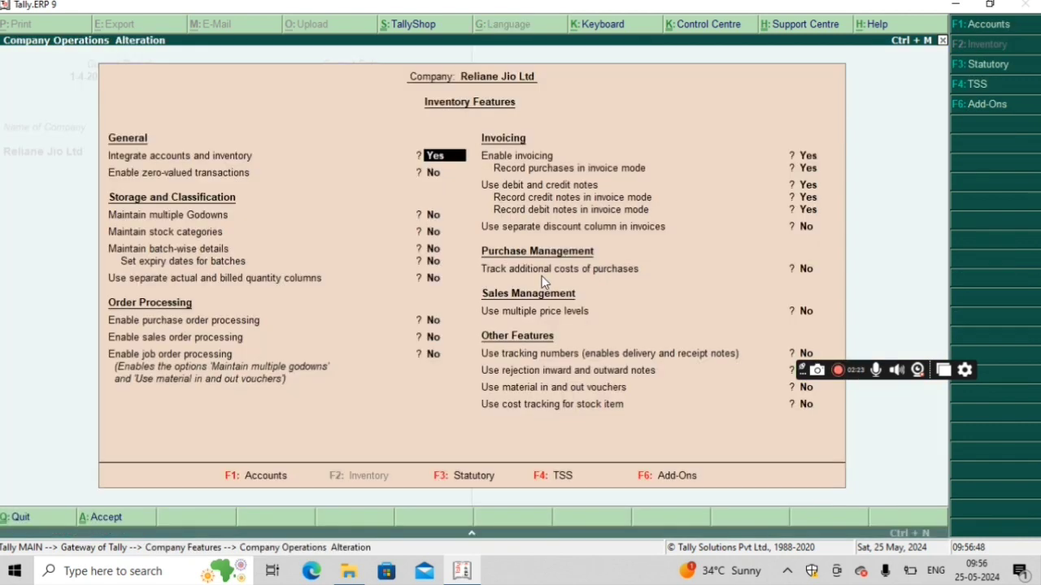
{"action": "key", "text": "Return"}
{"action": "key", "text": "Return"}
{"action": "key", "text": "Return"}
{"action": "key", "text": "Return"}
{"action": "key", "text": "Return"}
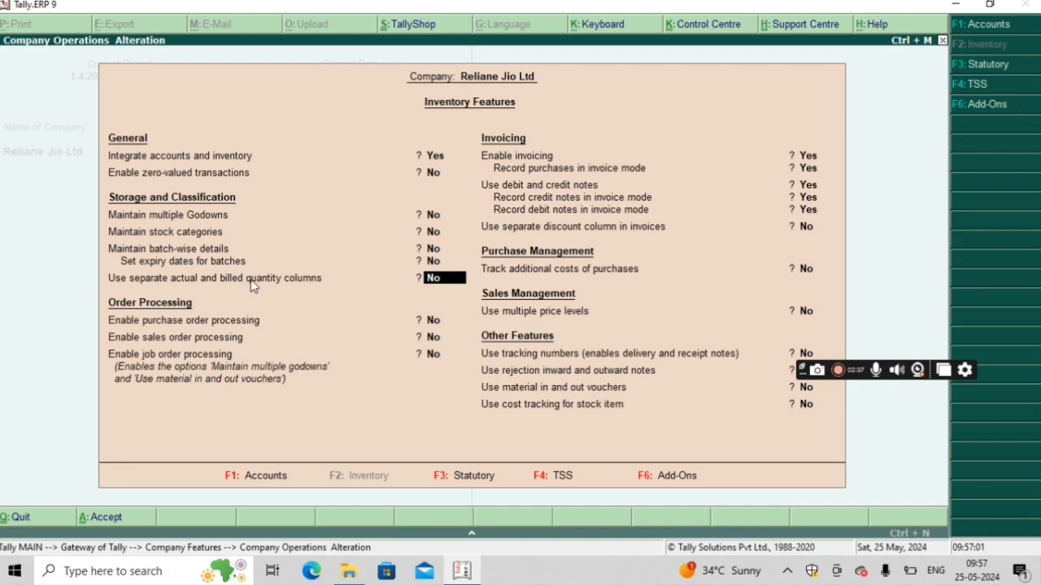
{"action": "key", "text": "y"}
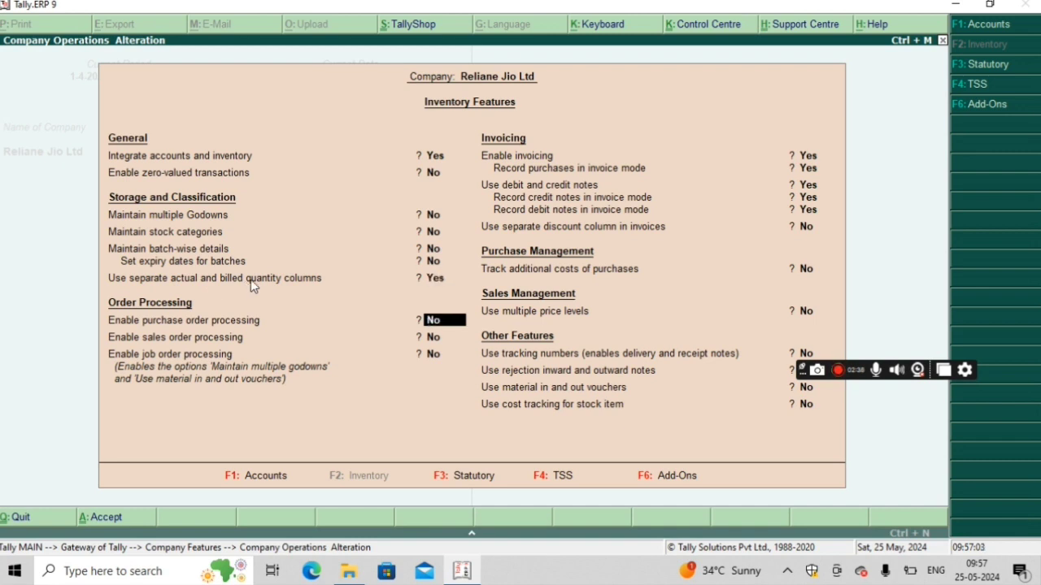
{"action": "key", "text": "ctrl+a"}
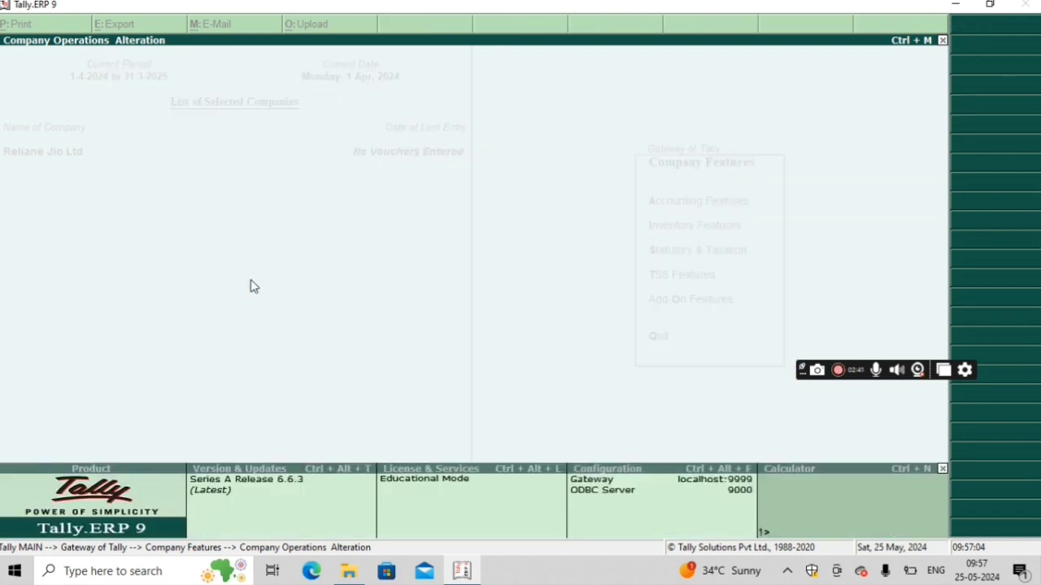
{"action": "key", "text": "Escape"}
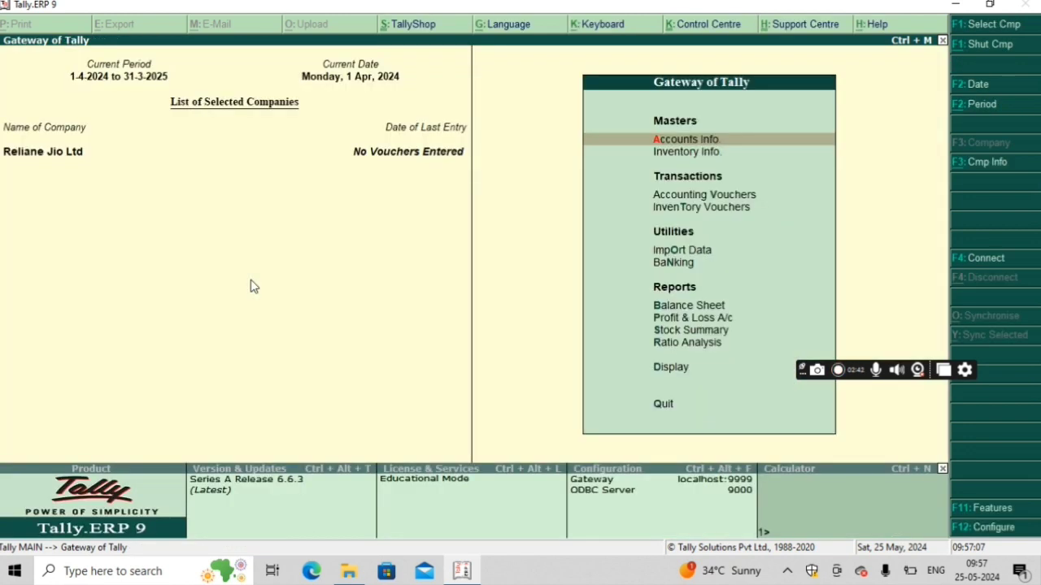
{"action": "key", "text": "Down"}
{"action": "key", "text": "Down"}
{"action": "key", "text": "Return"}
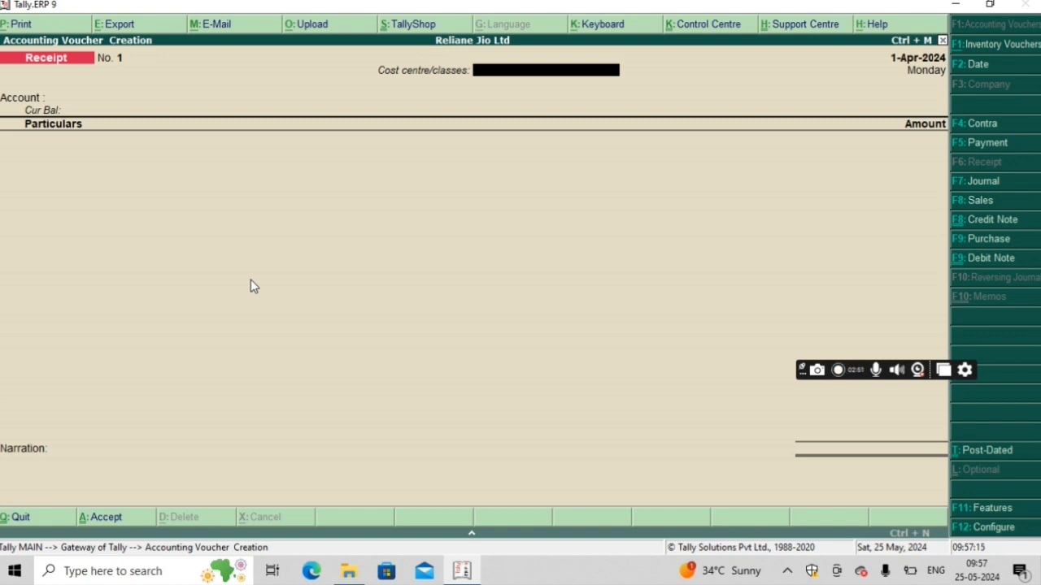
{"action": "key", "text": "Return"}
{"action": "key", "text": "Return"}
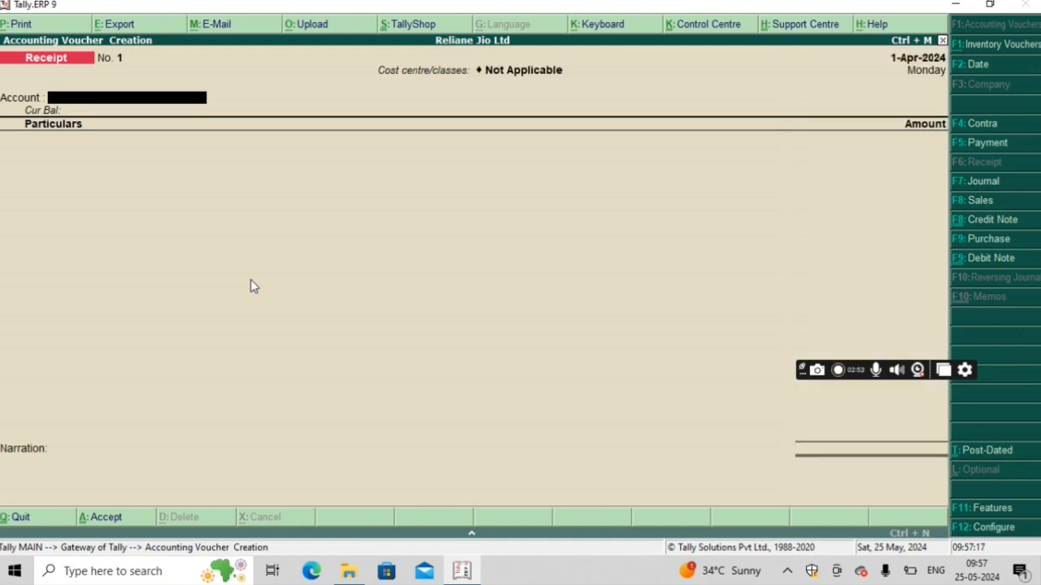
{"action": "key", "text": "Return"}
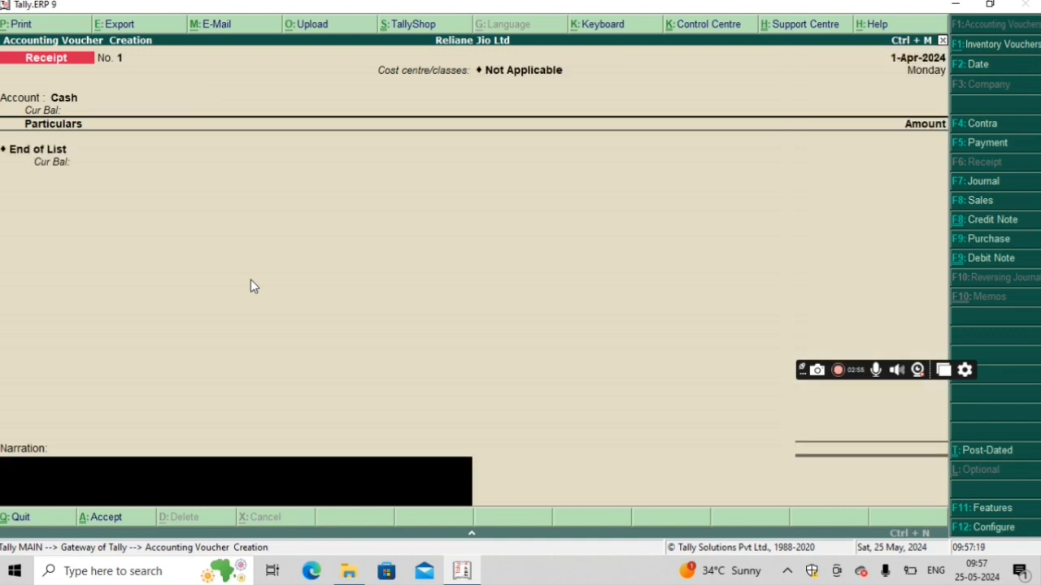
{"action": "key", "text": "Return"}
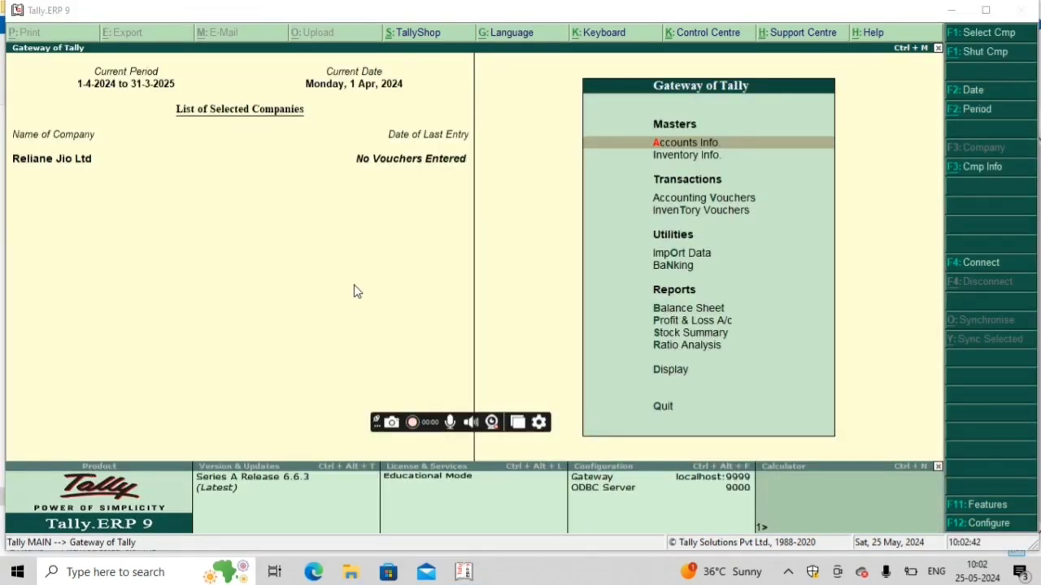
Step: Start a new purchase voucher from the accounting vouchers
{"action": "key", "text": "Down"}
{"action": "key", "text": "Down"}
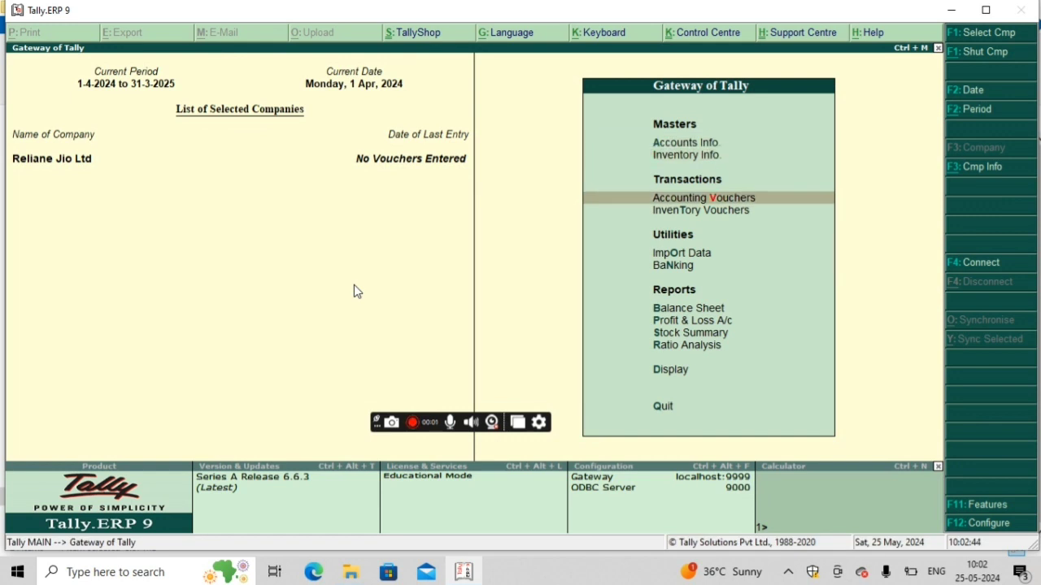
{"action": "key", "text": "Return"}
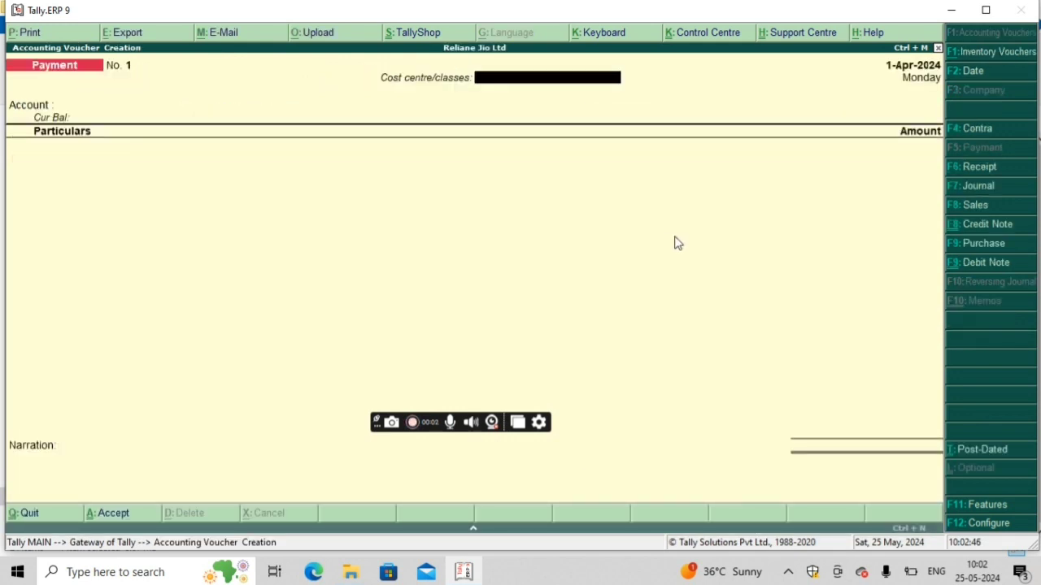
{"action": "left_click", "coordinate": [988, 244]}
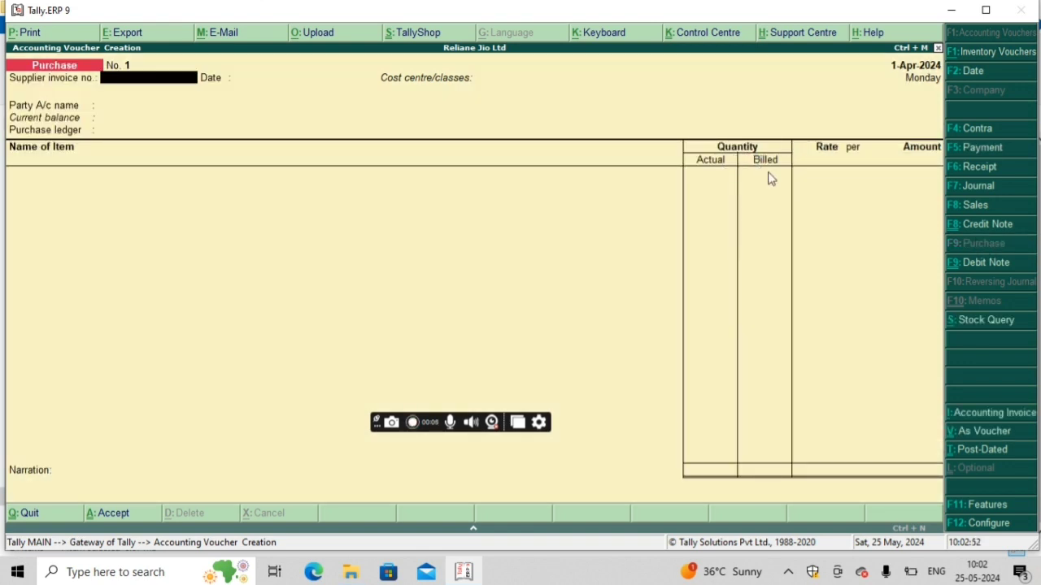
Step: Set the purchase voucher's party account to Cash, keep the default supplier details, and choose Purchase Ac as the purchase ledger
{"action": "key", "text": "Return"}
{"action": "key", "text": "Return"}
{"action": "key", "text": "Return"}
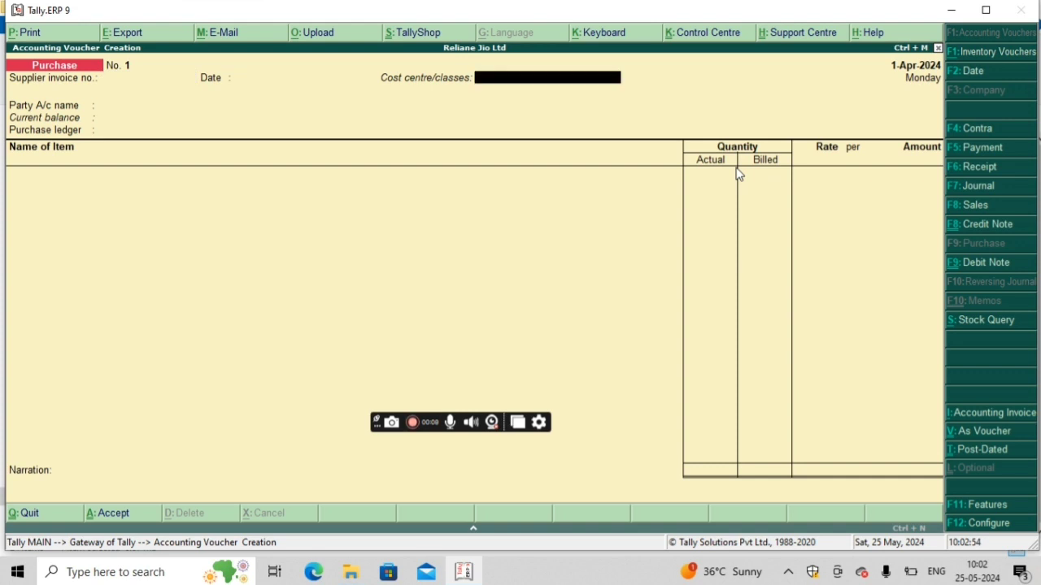
{"action": "key", "text": "Return"}
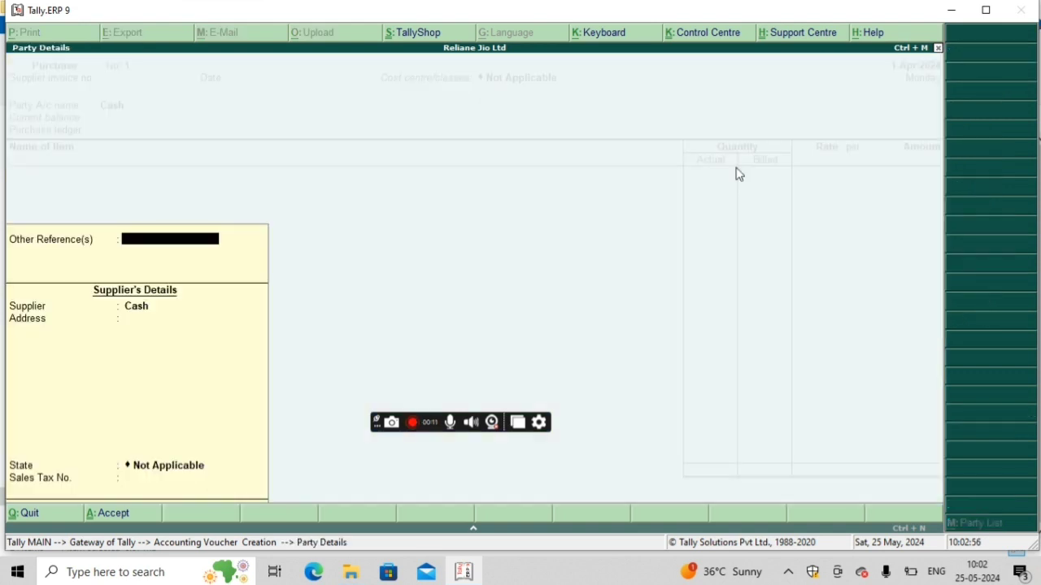
{"action": "key", "text": "Return"}
{"action": "key", "text": "Return"}
{"action": "key", "text": "Return"}
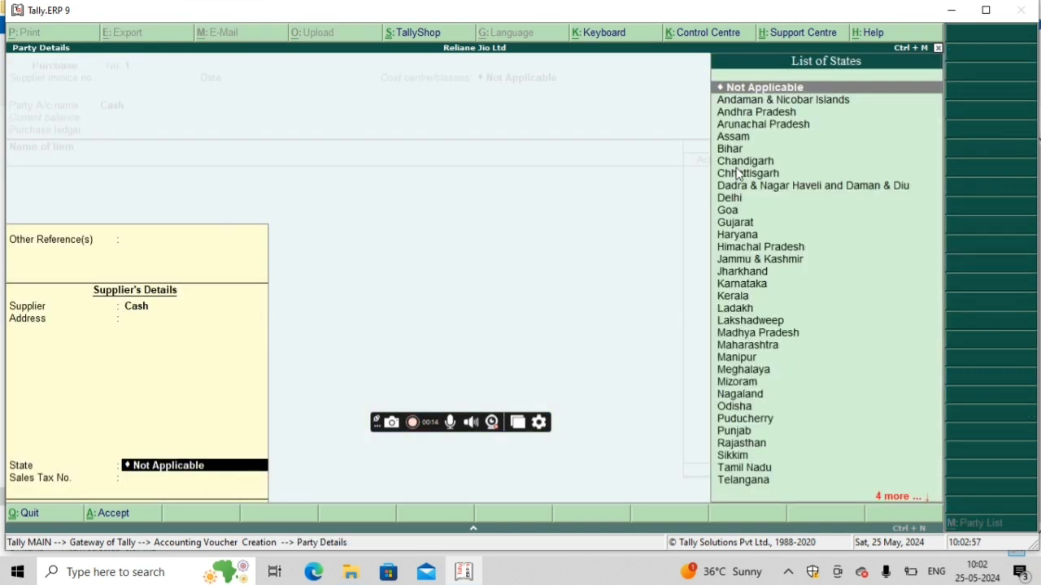
{"action": "key", "text": "Return"}
{"action": "key", "text": "Return"}
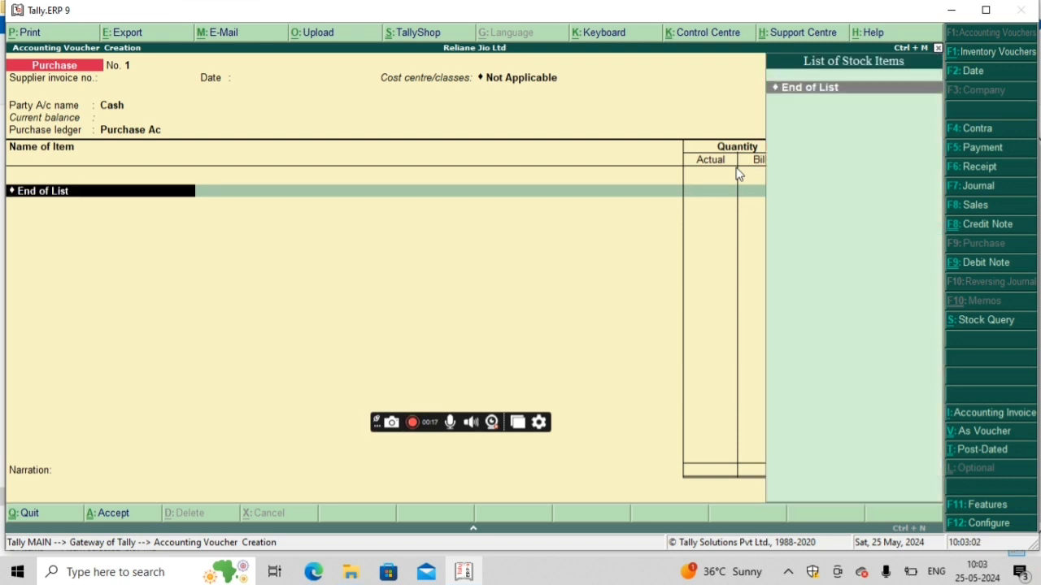
Step: Begin creating a stock item named Tshirt under Primary from the voucher's item line
{"action": "left_click", "coordinate": [734, 167]}
{"action": "type", "text": "Tshirt"}
{"action": "key", "text": "alt+c"}
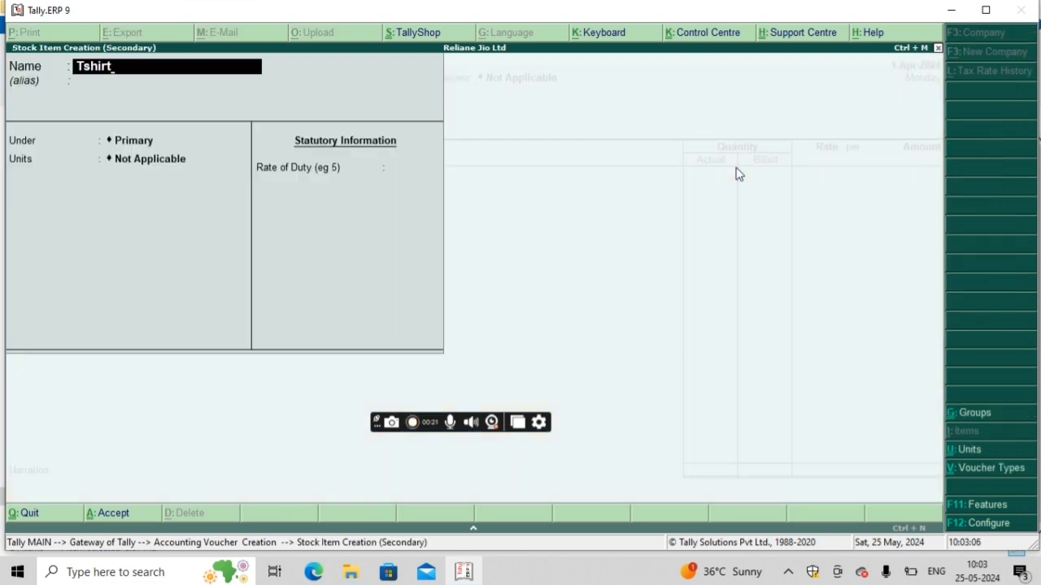
{"action": "key", "text": "Return"}
{"action": "key", "text": "Return"}
{"action": "key", "text": "Return"}
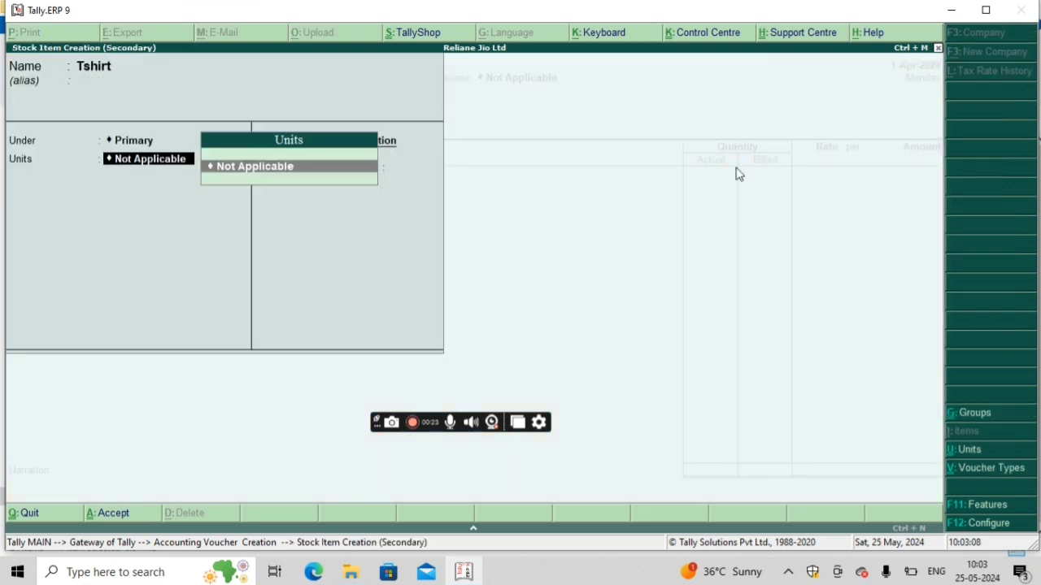
Step: Create the simple unit pcs with formal name Pieces for the Tshirt item, then save the stock item
{"action": "key", "text": "alt+c"}
{"action": "type", "text": "pcs"}
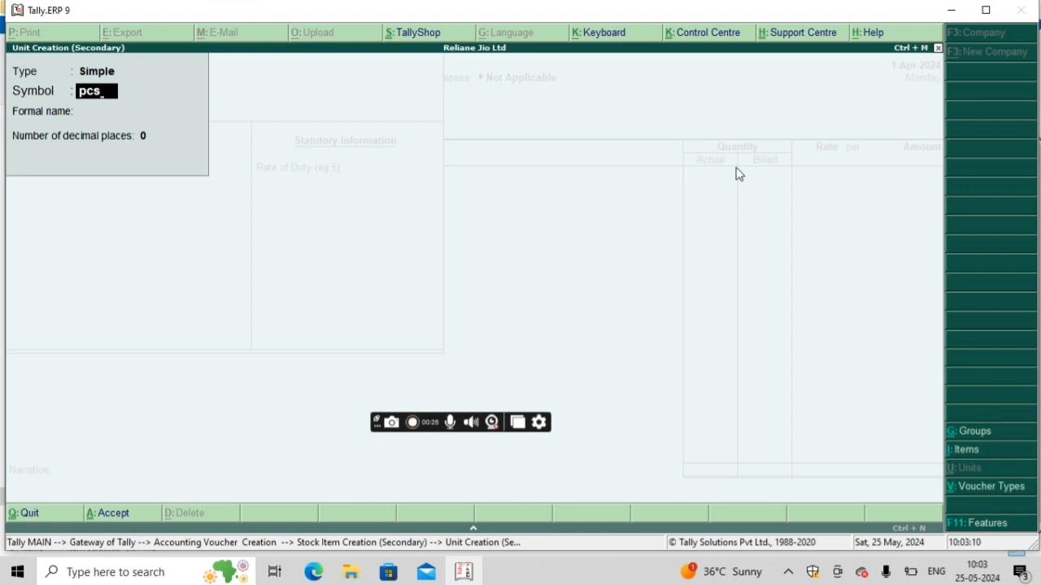
{"action": "key", "text": "Return"}
{"action": "type", "text": "O"}
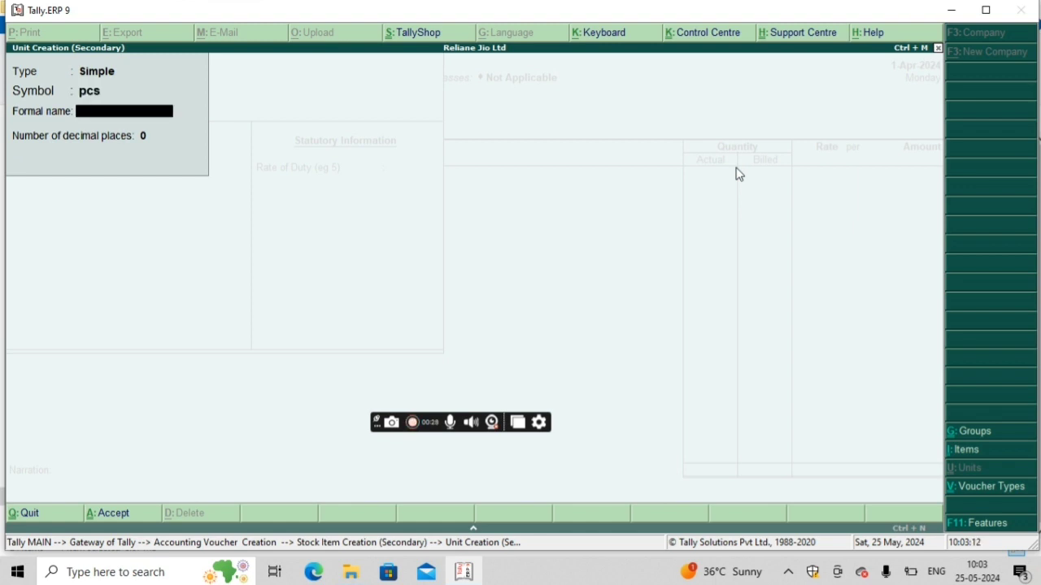
{"action": "type", "text": "Pieces"}
{"action": "key", "text": "Return"}
{"action": "key", "text": "Return"}
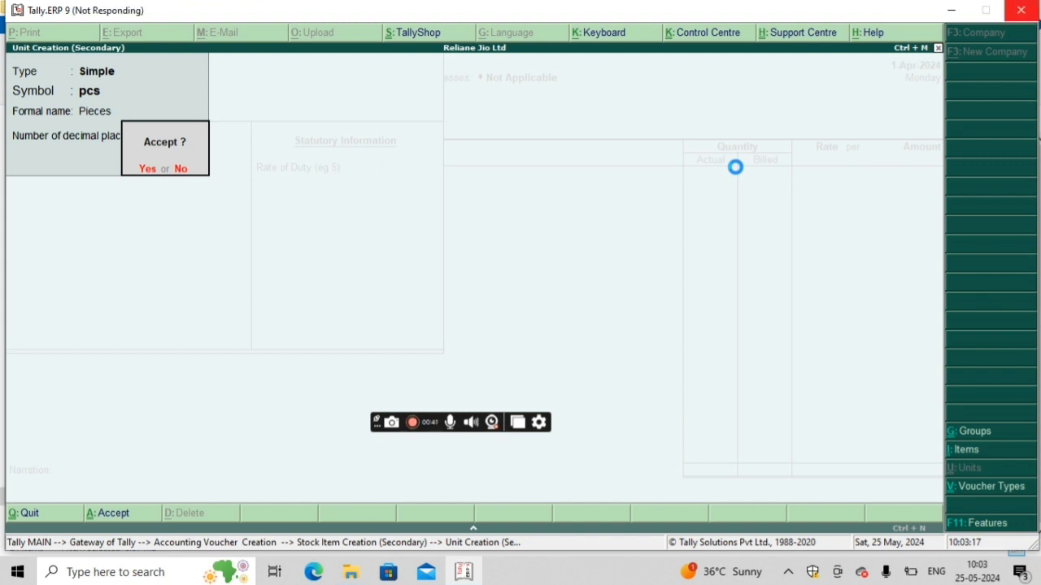
{"action": "key", "text": "Return"}
{"action": "key", "text": "Return"}
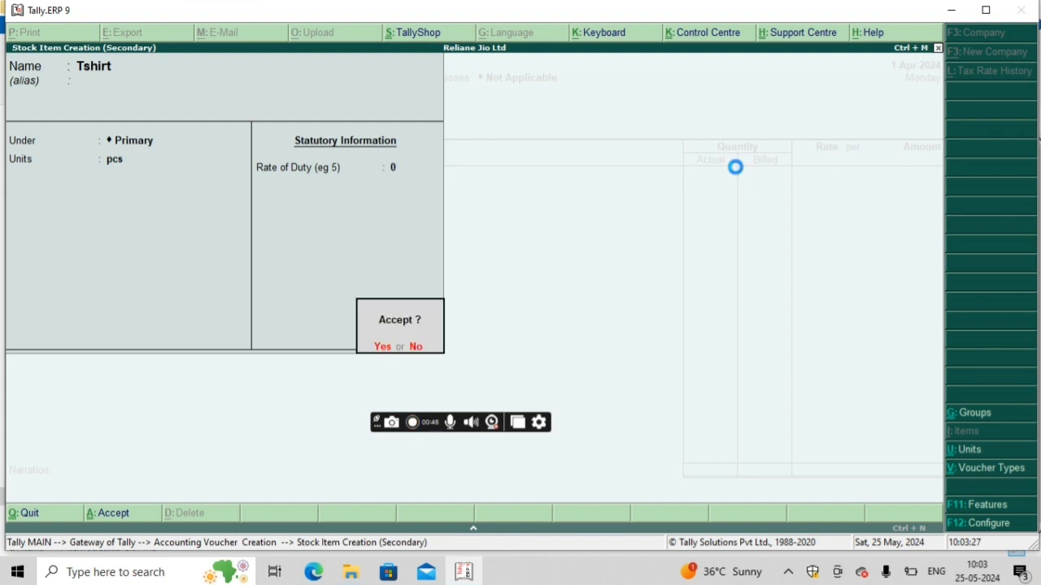
{"action": "key", "text": "Return"}
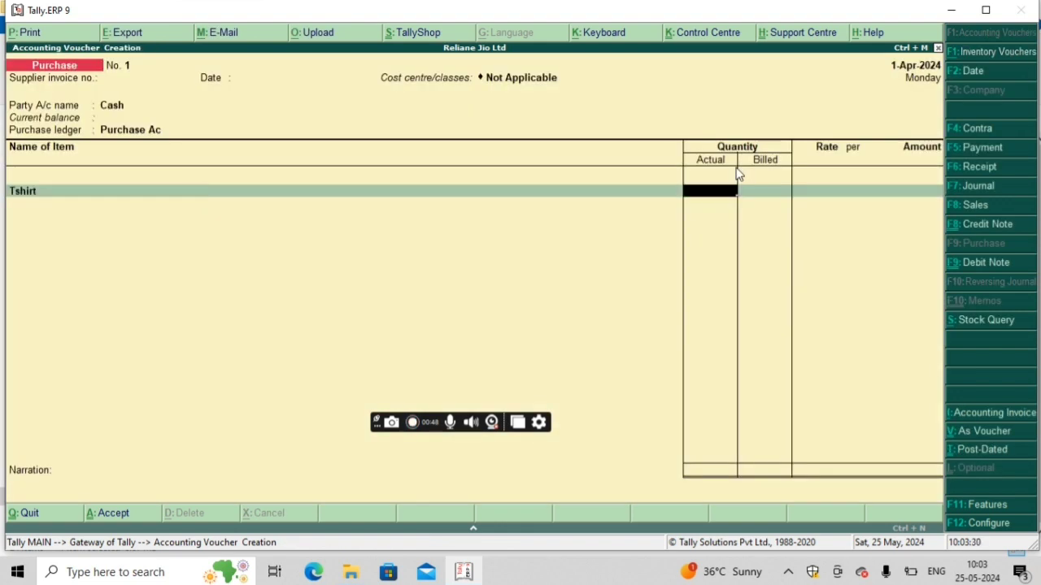
Step: Enter an actual quantity of 7 pcs and a billed quantity of 4 pcs for Tshirt
{"action": "type", "text": "7"}
{"action": "key", "text": "Return"}
{"action": "type", "text": "4"}
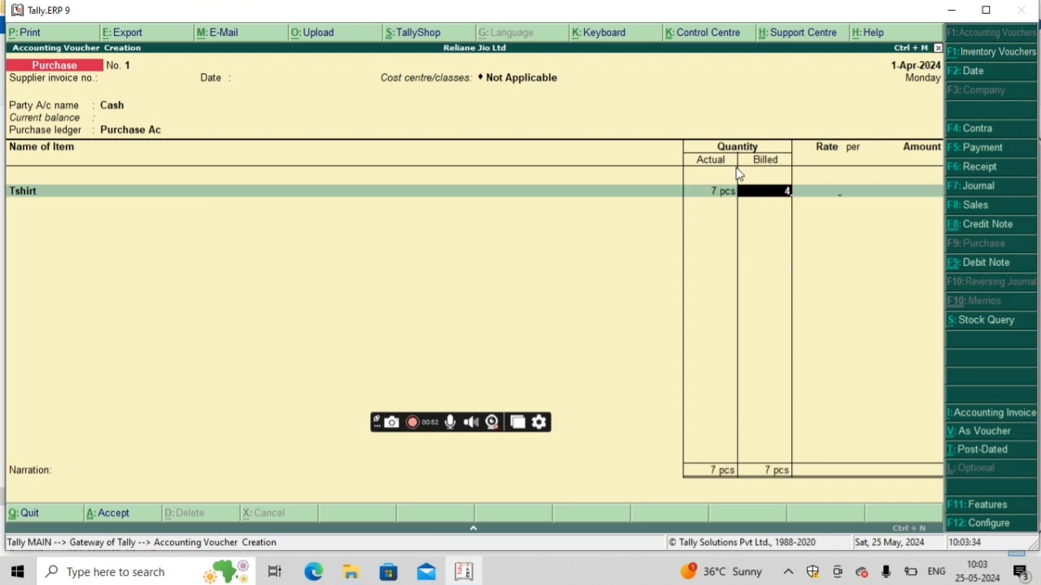
{"action": "key", "text": "Return"}
Step: Set the Tshirt rate to 2200 per pcs and accept the calculated line amount
{"action": "type", "text": "12"}
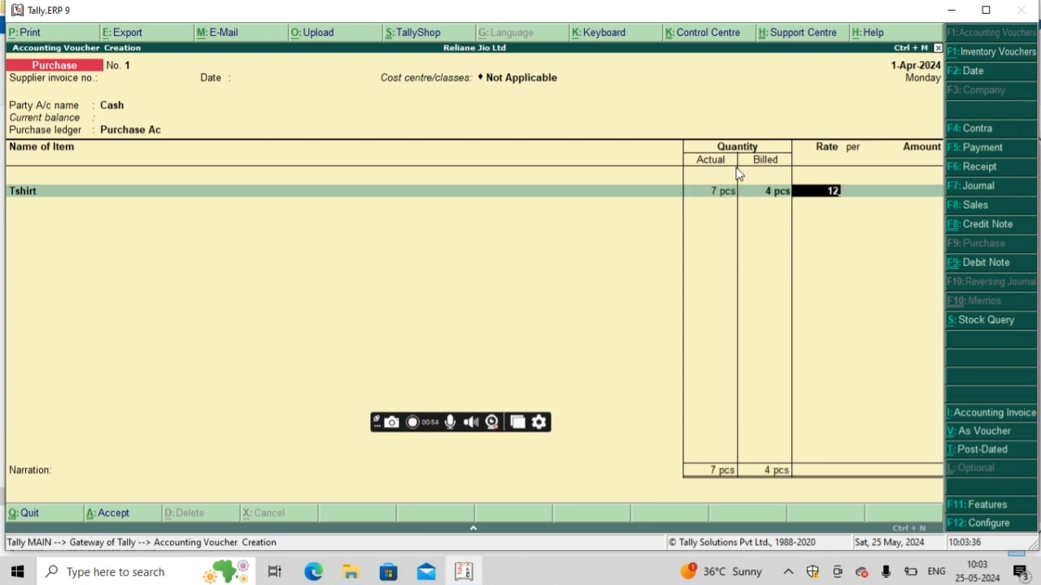
{"action": "key", "text": "BackSpace"}
{"action": "key", "text": "BackSpace"}
{"action": "type", "text": "2200"}
{"action": "key", "text": "Return"}
{"action": "key", "text": "Return"}
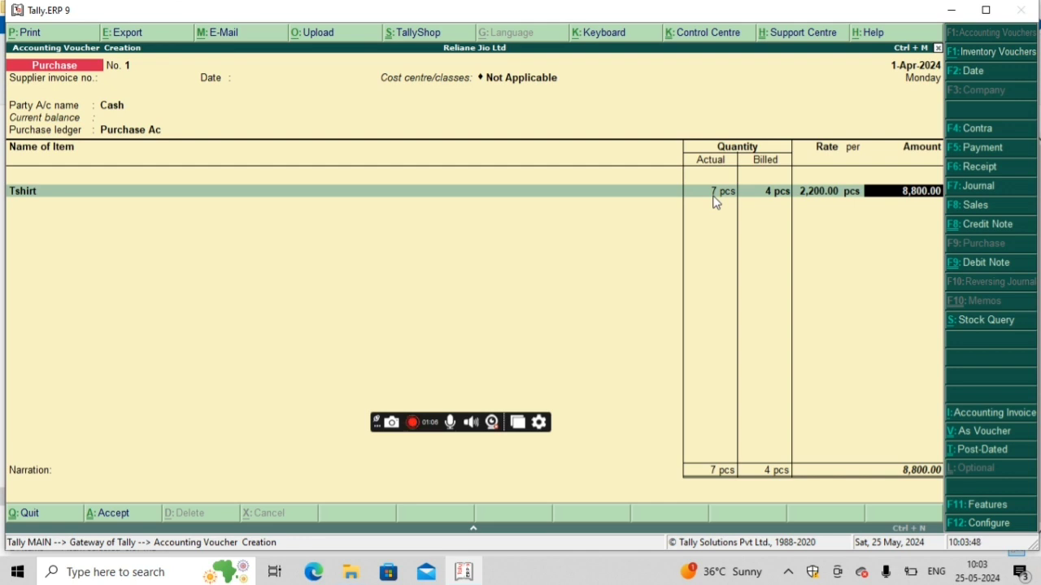
{"action": "key", "text": "Return"}
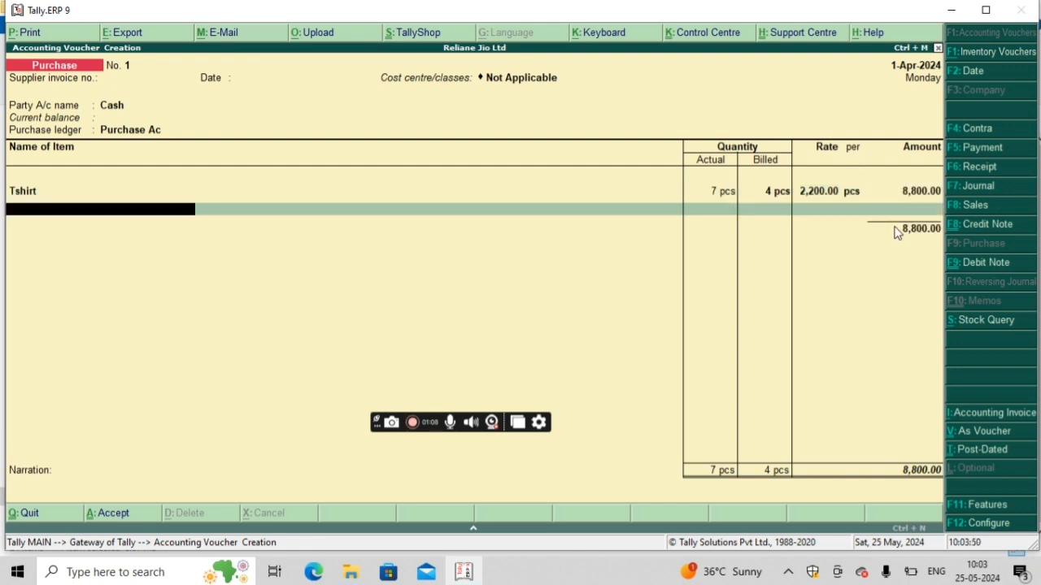
Step: End the item list, leave the narration blank, save the purchase voucher and return to the Gateway of Tally
{"action": "key", "text": "Return"}
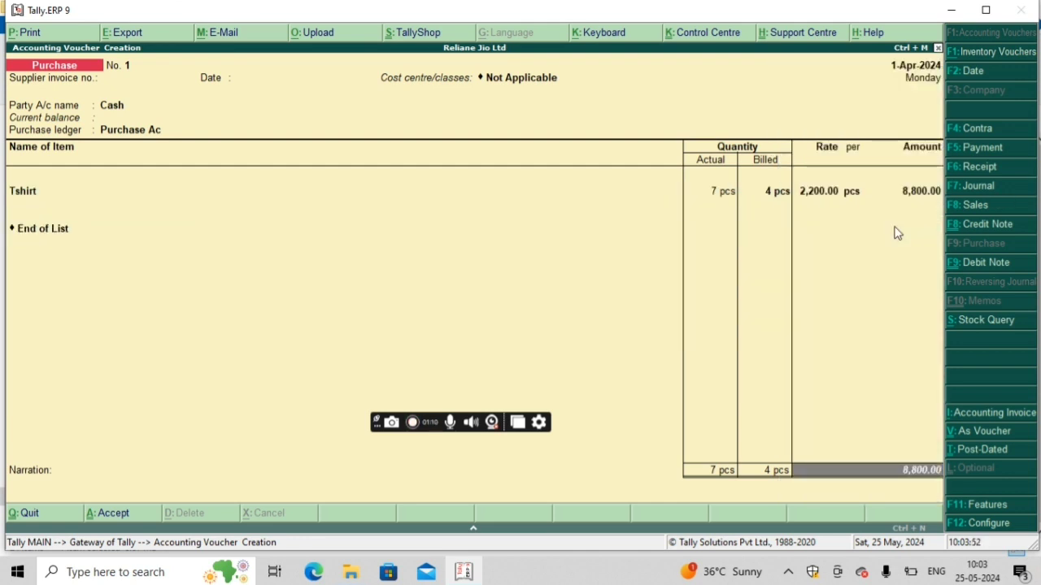
{"action": "key", "text": "Return"}
{"action": "key", "text": "Return"}
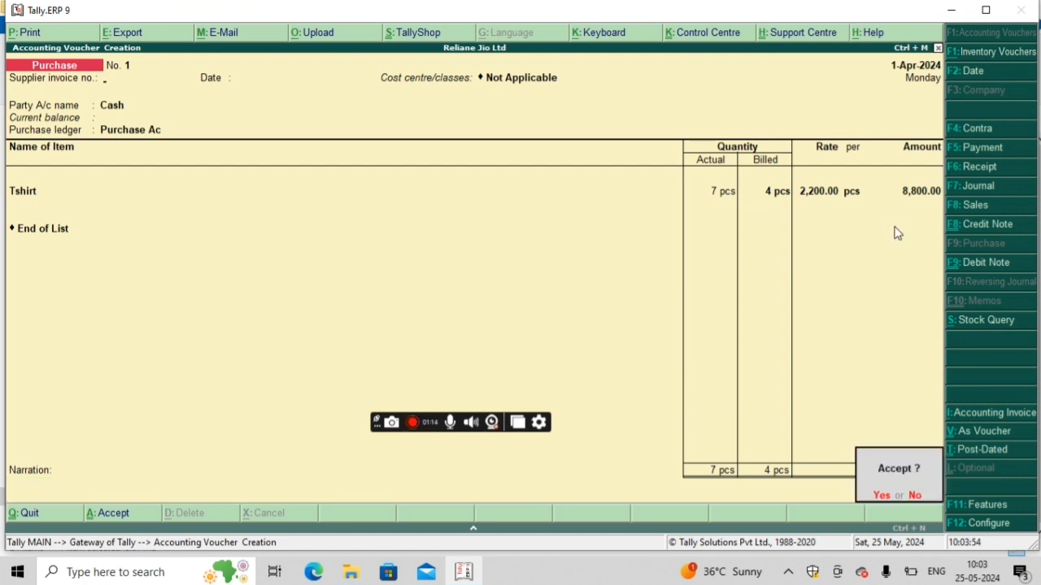
{"action": "key", "text": "Return"}
{"action": "key", "text": "Escape"}
{"action": "key", "text": "Return"}
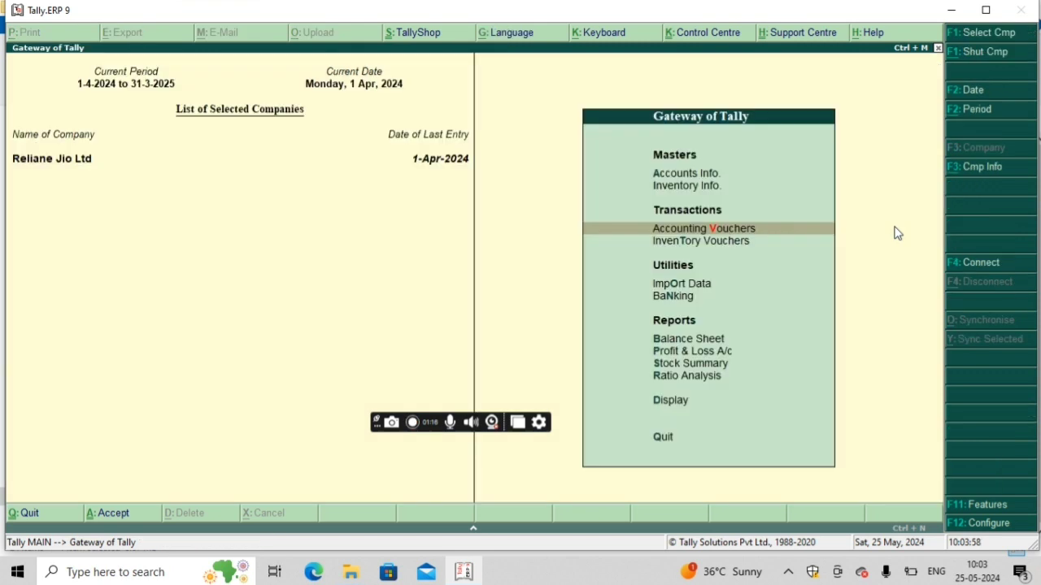
Step: Open the Stock Summary report to check the closing quantity, rate and value of Tshirt
{"action": "key", "text": "Down"}
{"action": "key", "text": "Down"}
{"action": "key", "text": "Down"}
{"action": "key", "text": "Down"}
{"action": "key", "text": "Down"}
{"action": "key", "text": "Down"}
{"action": "key", "text": "Down"}
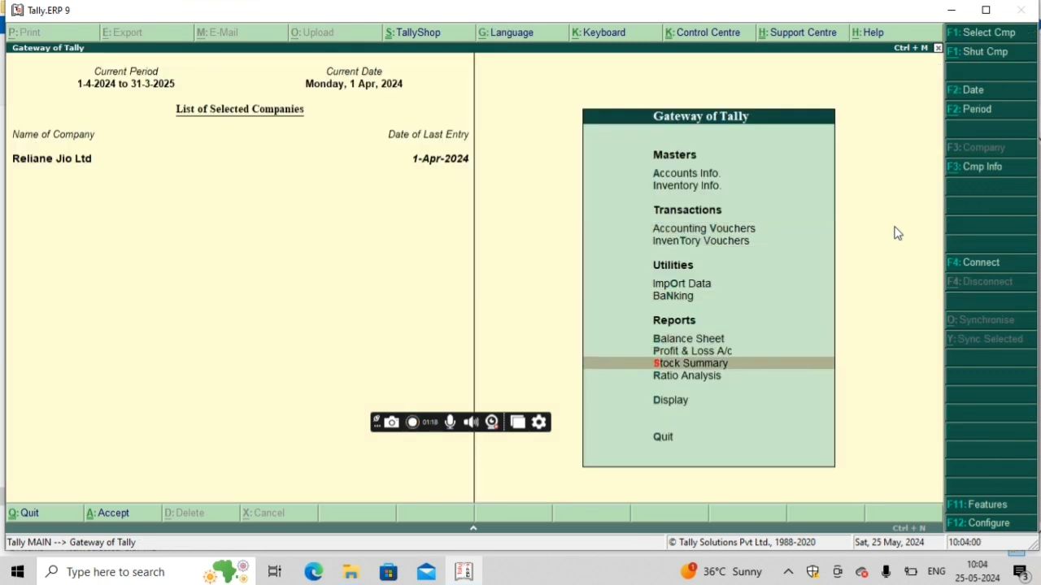
{"action": "key", "text": "Up"}
{"action": "key", "text": "Return"}
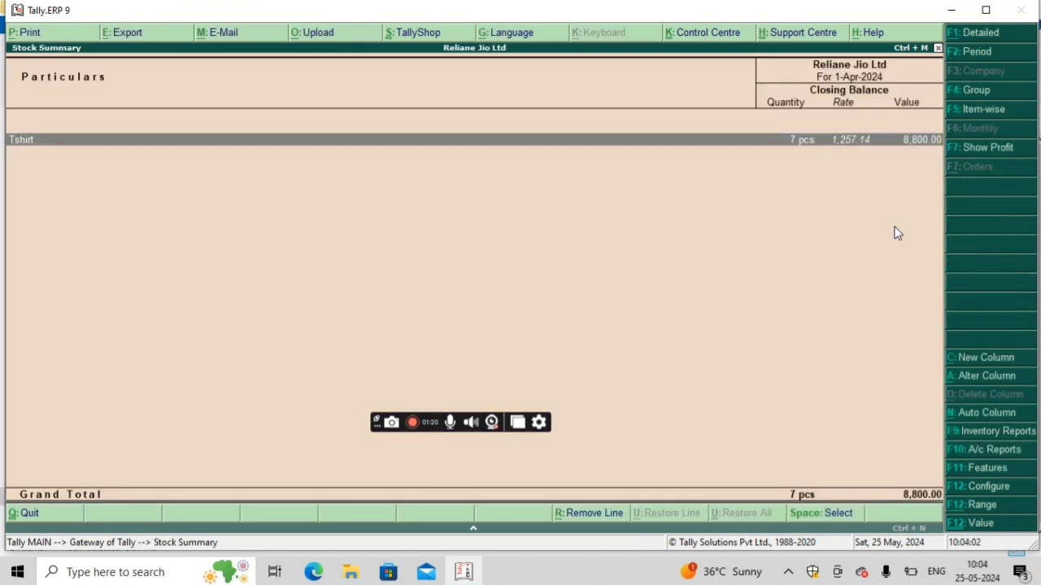
Step: Drill into Tshirt's monthly summary and its April stock vouchers, then return to the Gateway of Tally
{"action": "left_click", "coordinate": [784, 147]}
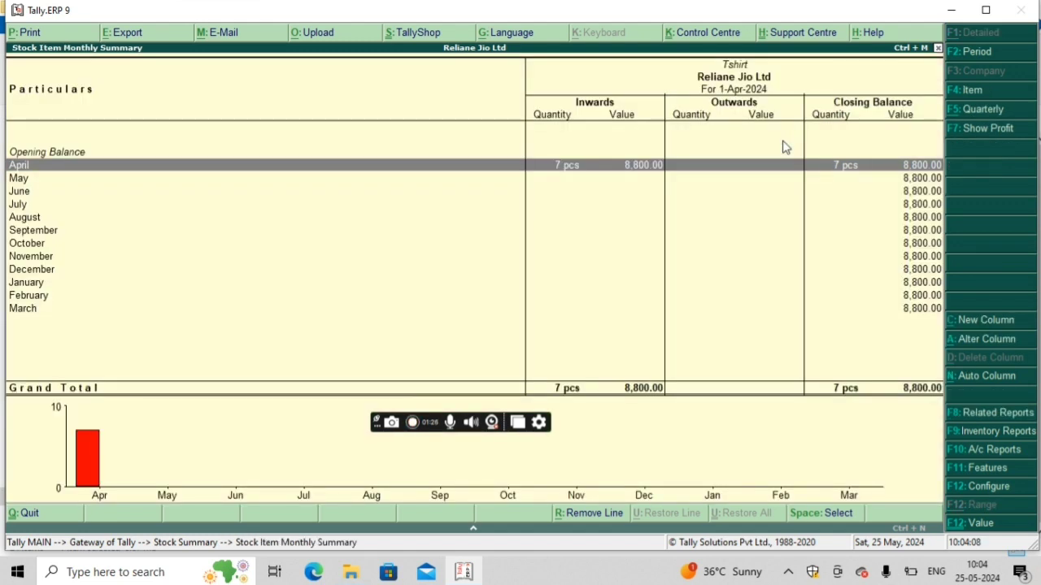
{"action": "key", "text": "Return"}
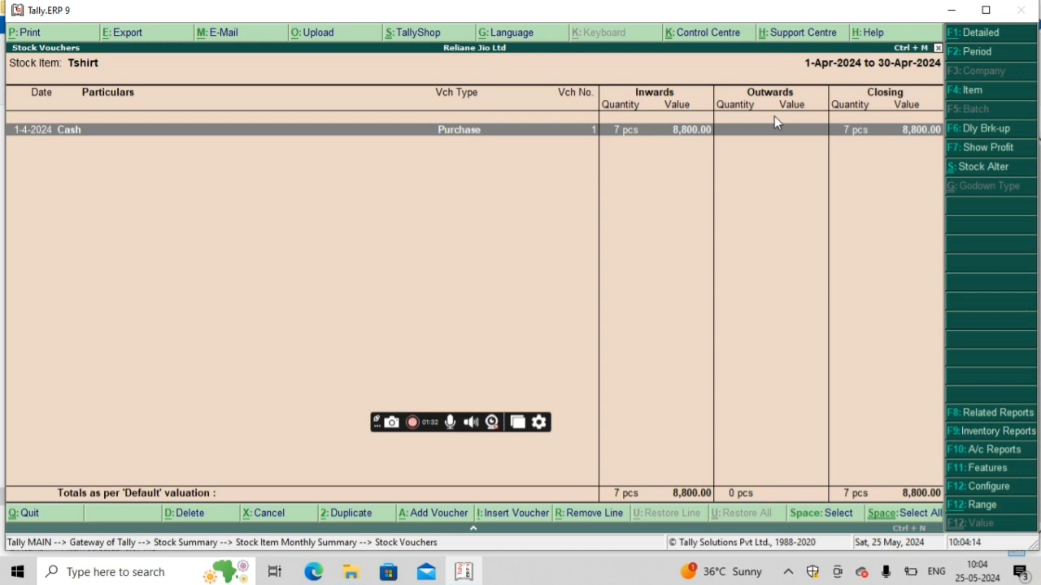
{"action": "key", "text": "Escape"}
{"action": "key", "text": "Escape"}
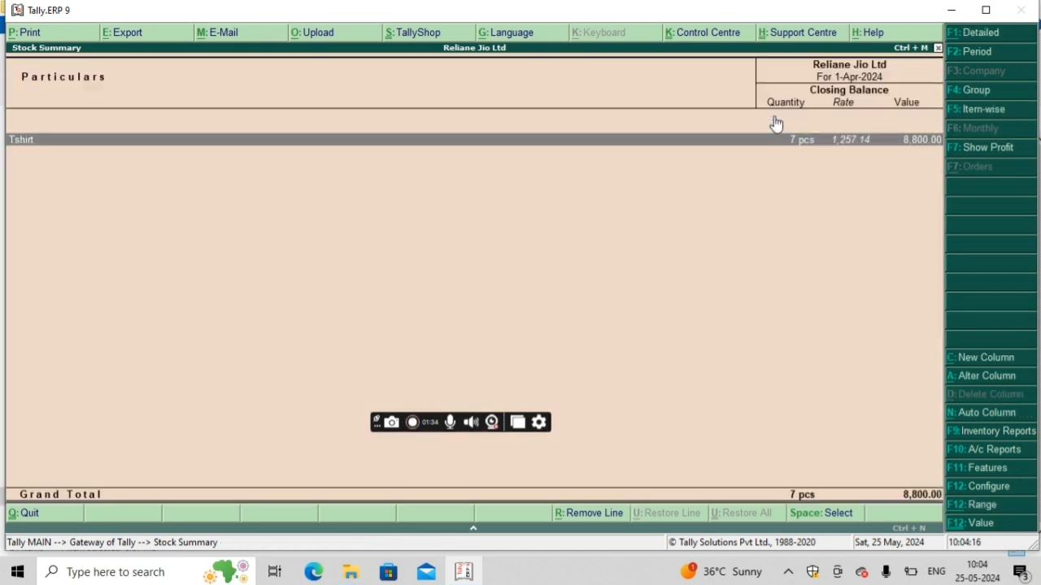
{"action": "key", "text": "Escape"}
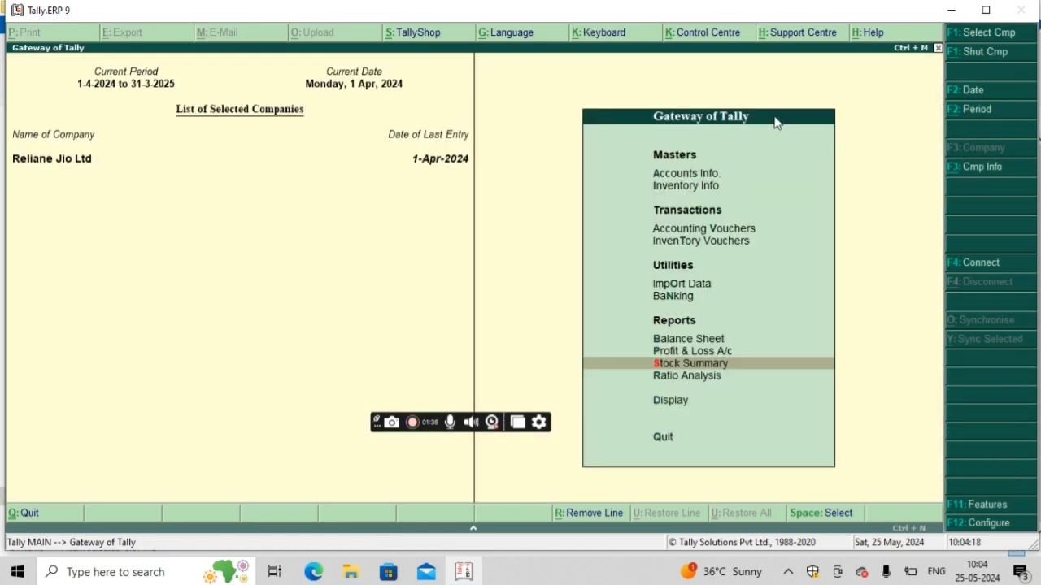
Step: Open purchase voucher 1 from the Day Book to review its actual and billed quantities, then return to the Gateway of Tally
{"action": "key", "text": "Down"}
{"action": "key", "text": "Down"}
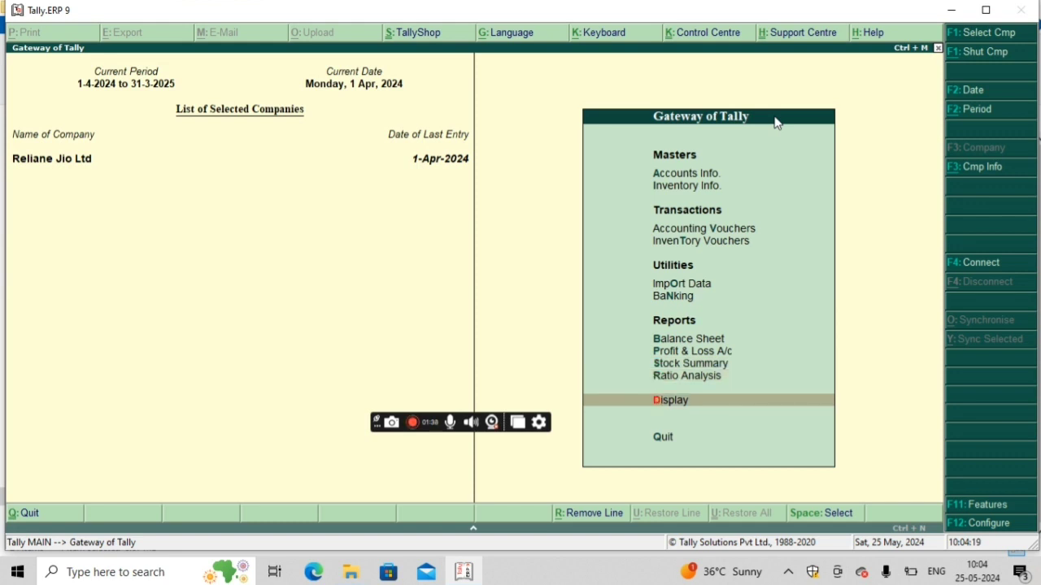
{"action": "key", "text": "Return"}
{"action": "key", "text": "Down"}
{"action": "key", "text": "Return"}
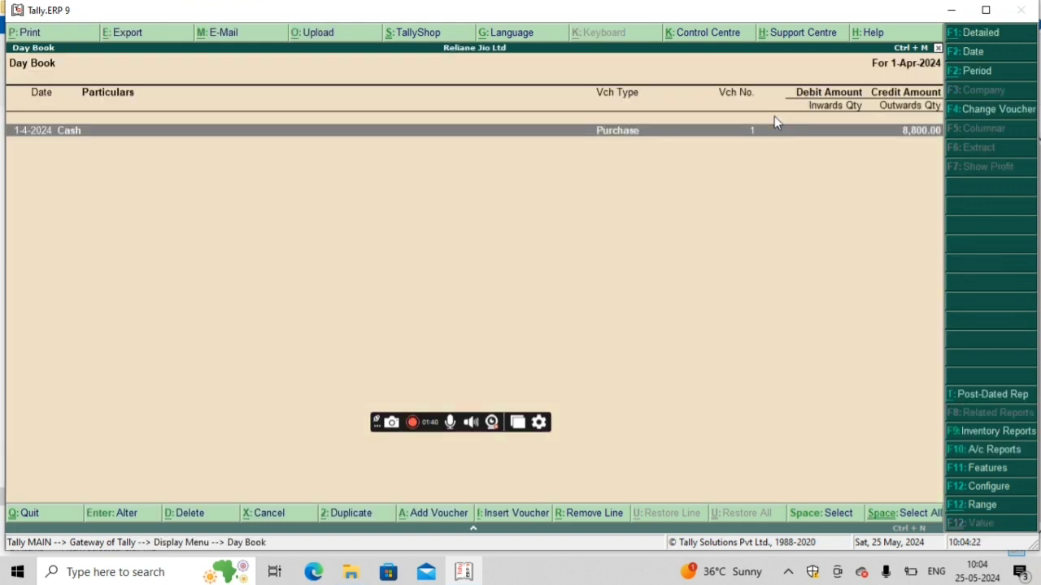
{"action": "key", "text": "Return"}
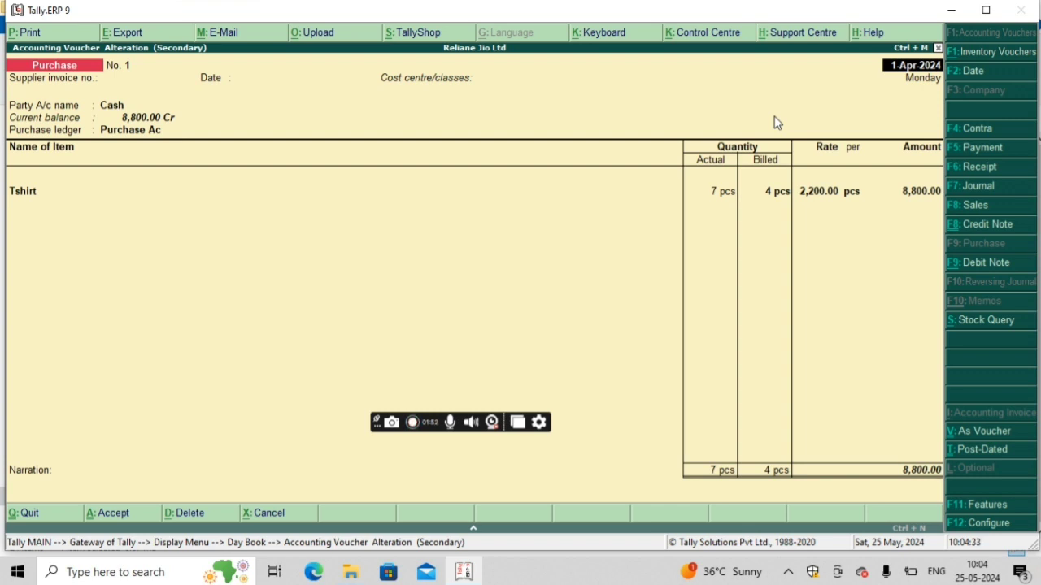
{"action": "key", "text": "Escape"}
{"action": "key", "text": "y"}
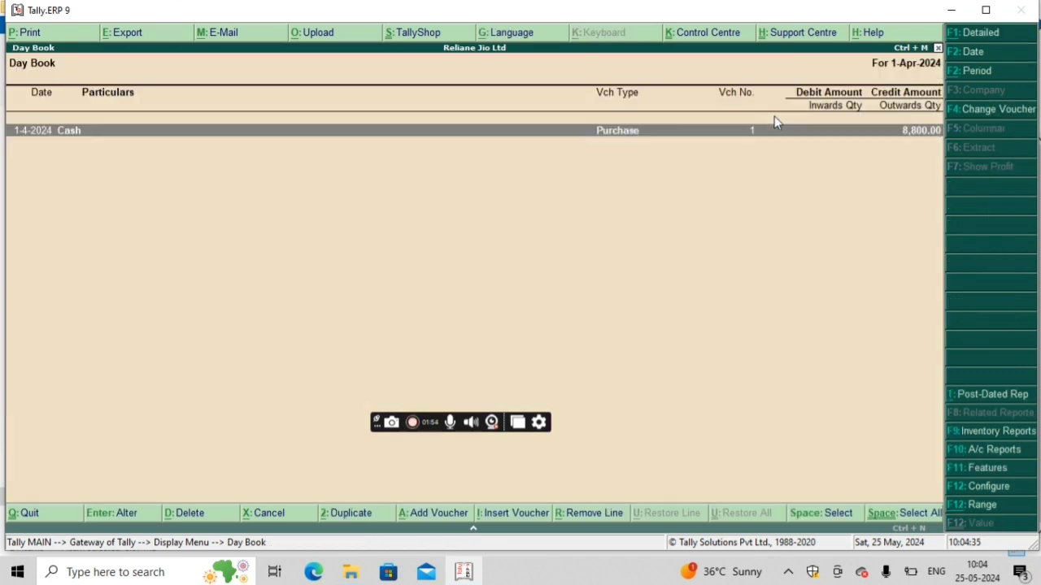
{"action": "key", "text": "Escape"}
{"action": "key", "text": "Escape"}
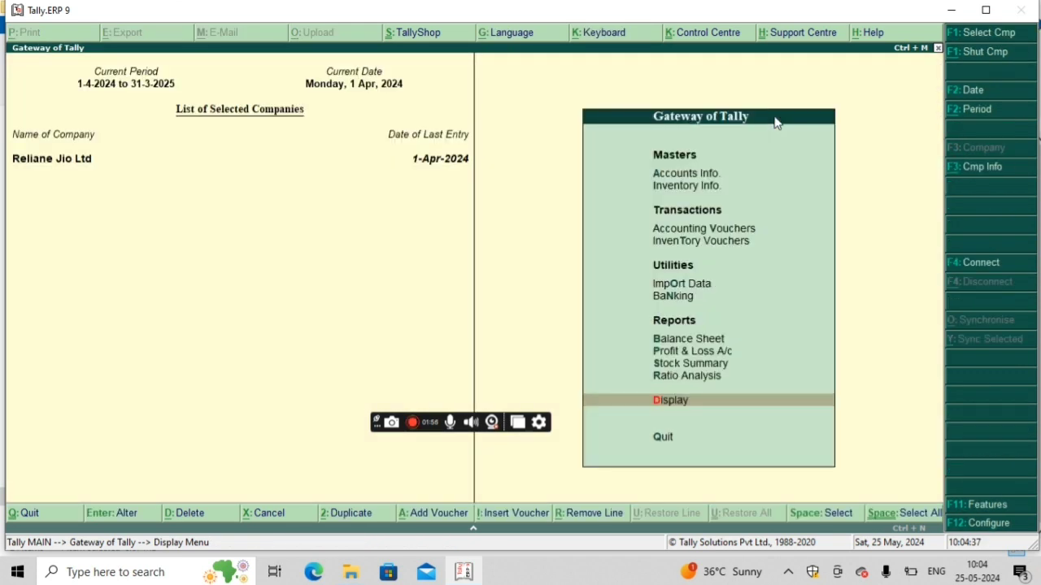
{"action": "key", "text": "Escape"}
{"action": "key", "text": "Escape"}
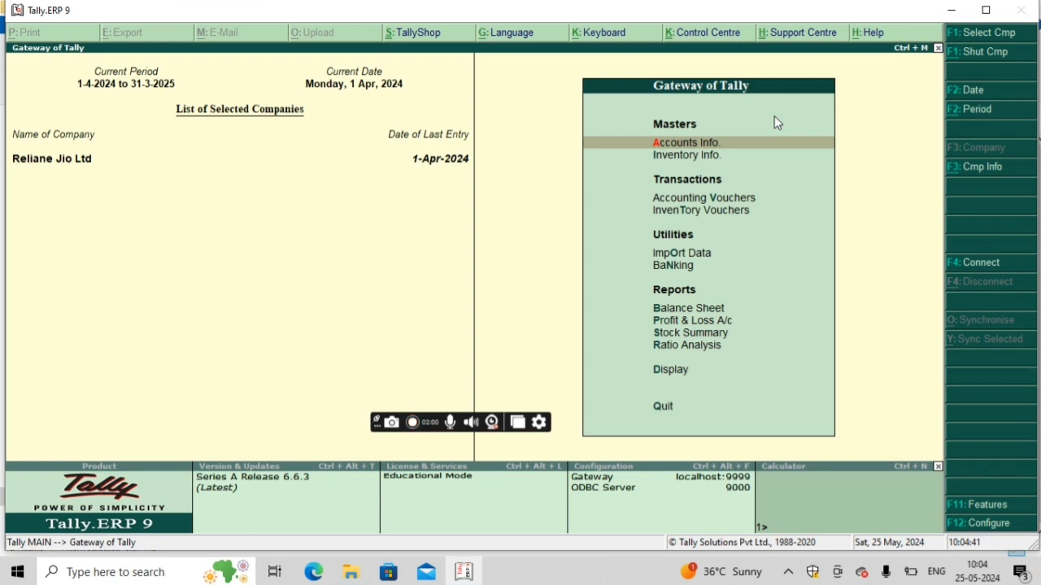
Step: Set the inventory feature for separate actual and billed quantity columns to No, save, and return to the Gateway of Tally
{"action": "key", "text": "F11"}
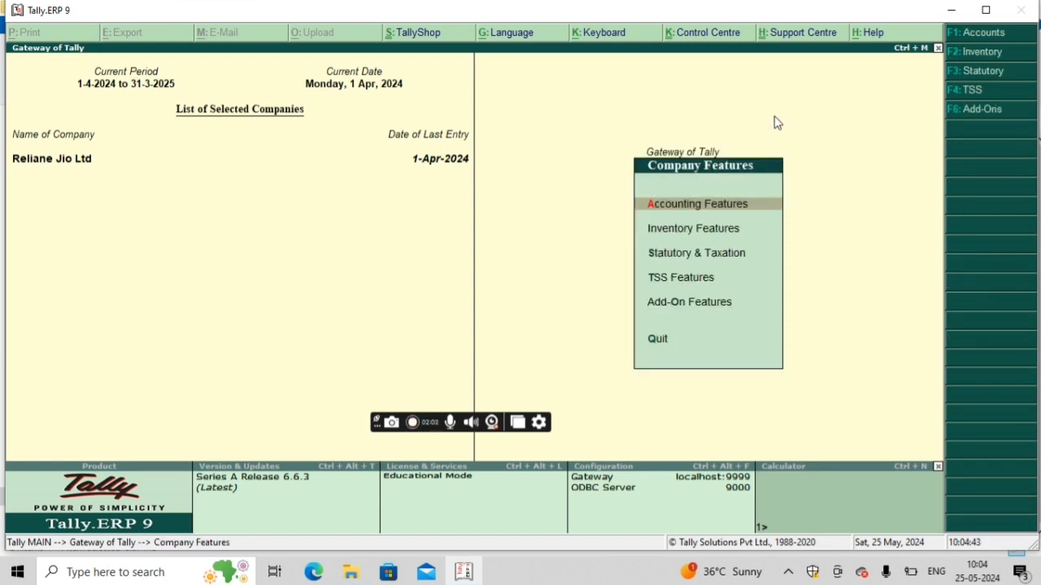
{"action": "key", "text": "XF86AudioLowerVolume"}
{"action": "key", "text": "F2"}
{"action": "key", "text": "Return"}
{"action": "key", "text": "Return"}
{"action": "key", "text": "Return"}
{"action": "key", "text": "Return"}
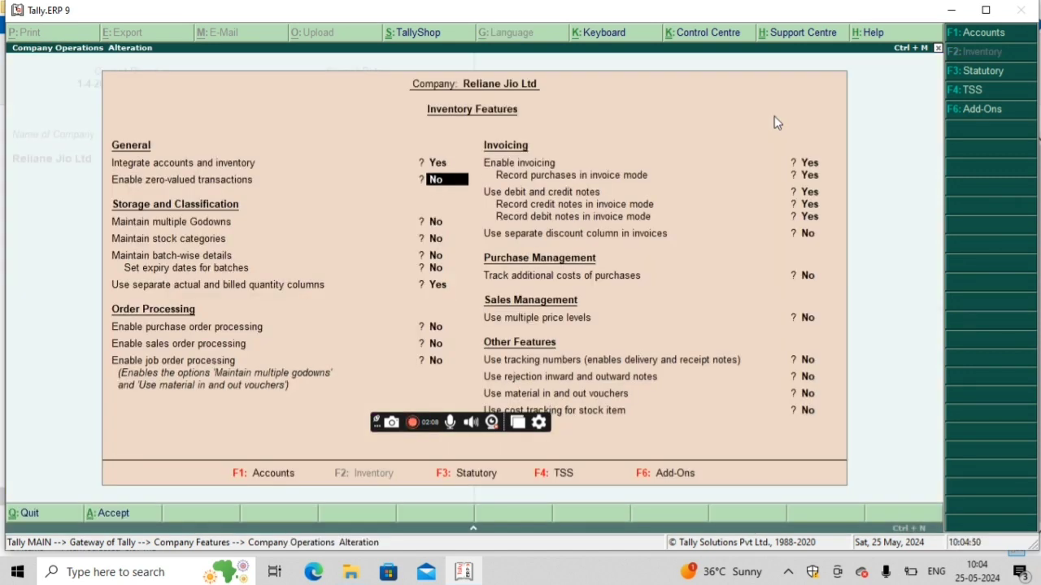
{"action": "key", "text": "Return"}
{"action": "type", "text": "n"}
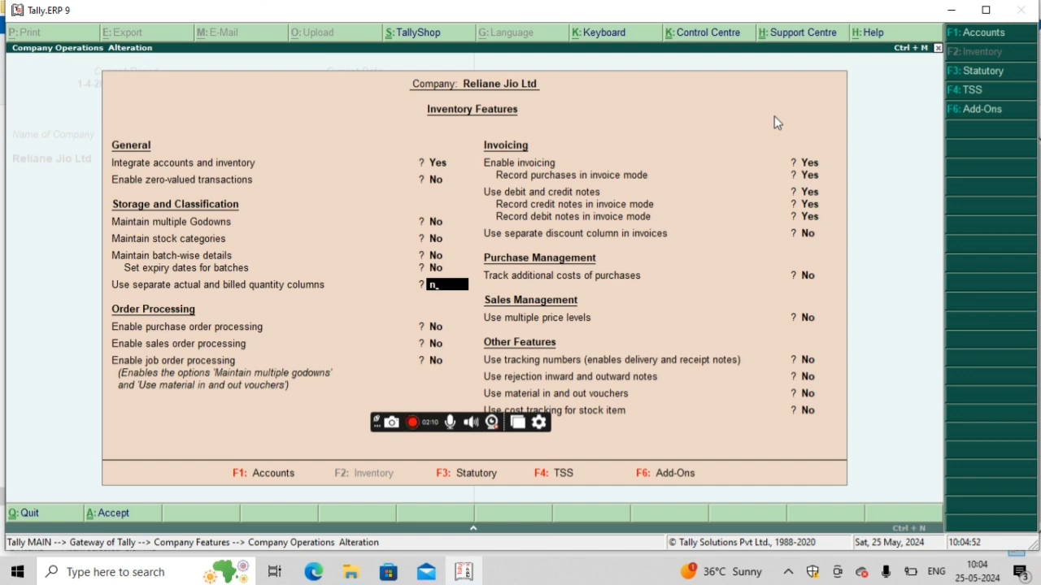
{"action": "key", "text": "Return"}
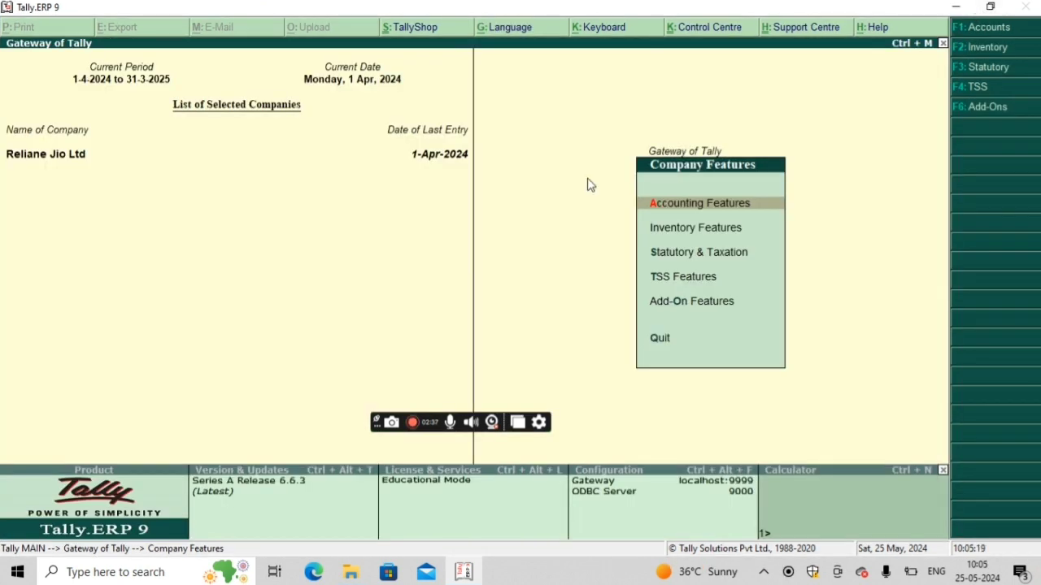
{"action": "key", "text": "Escape"}
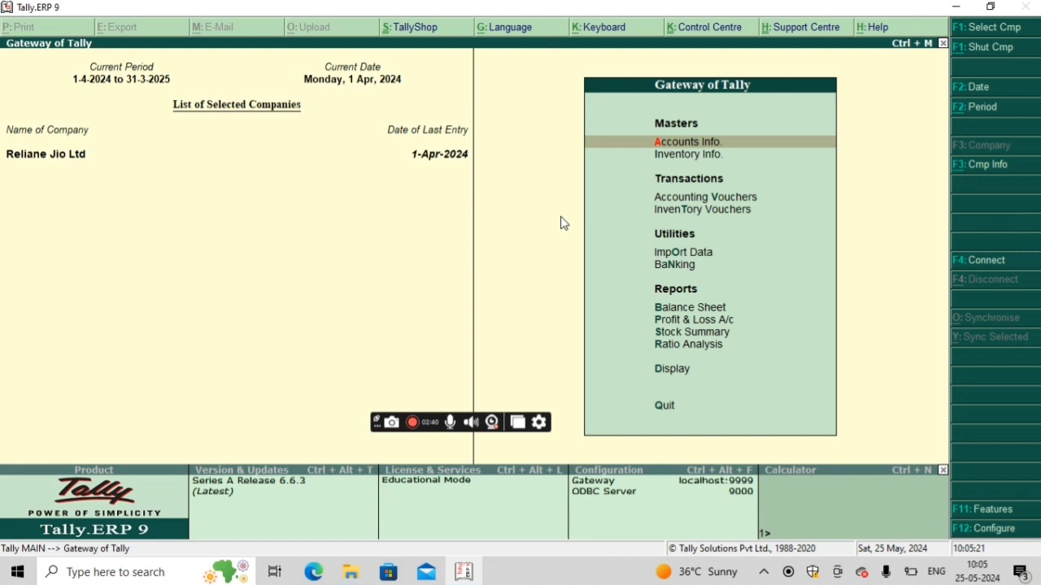
Step: Open accounting voucher entry on a new purchase voucher
{"action": "key", "text": "Down"}
{"action": "key", "text": "Down"}
{"action": "key", "text": "Return"}
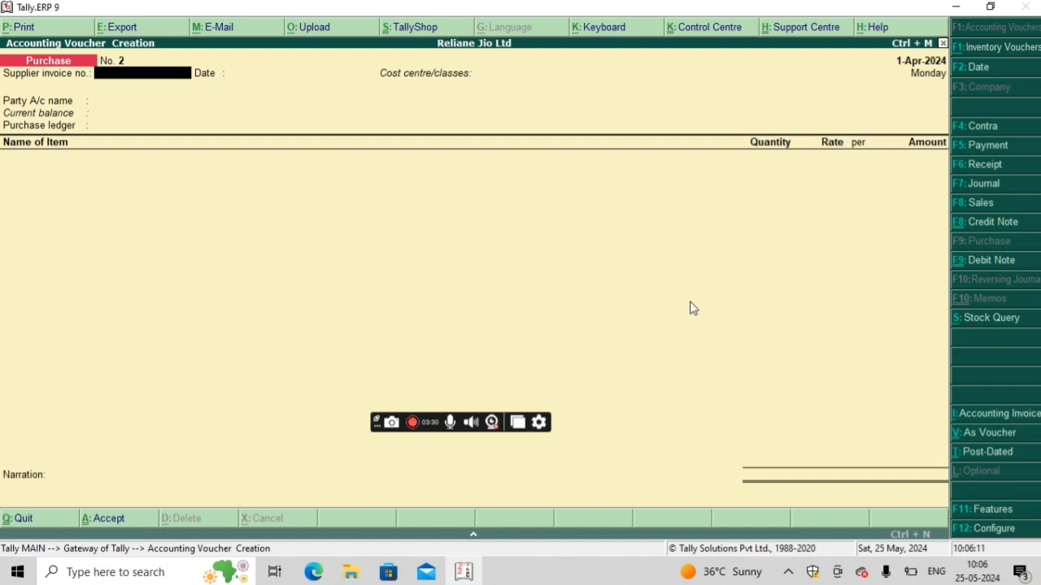
Step: Set the inventory feature for a separate discount column in invoices to Yes and save the features
{"action": "key", "text": "F11"}
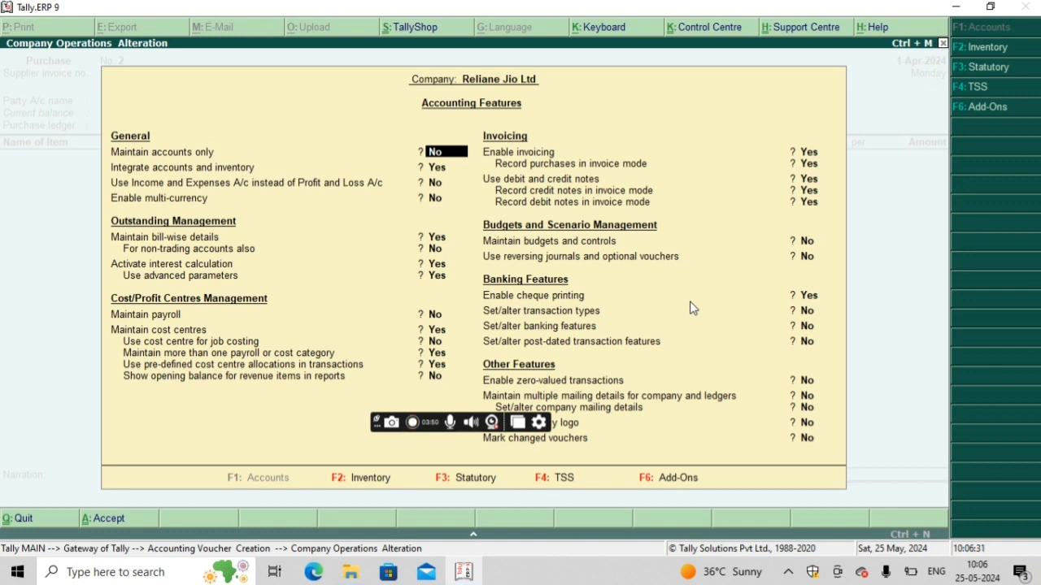
{"action": "key", "text": "F2"}
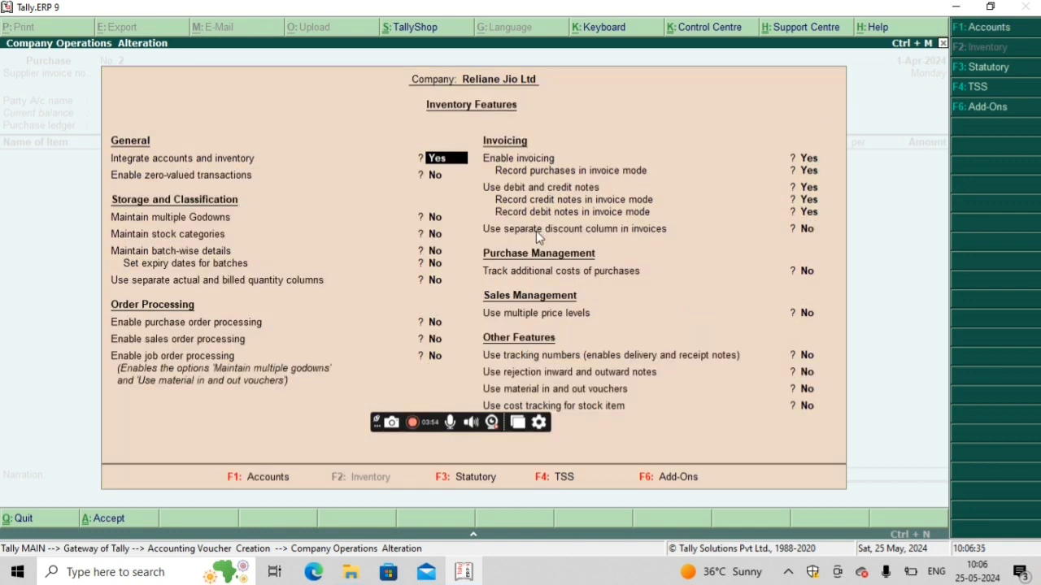
{"action": "key", "text": "Return"}
{"action": "key", "text": "Return"}
{"action": "key", "text": "Return"}
{"action": "key", "text": "Return"}
{"action": "key", "text": "Return"}
{"action": "key", "text": "Return"}
{"action": "key", "text": "Return"}
{"action": "key", "text": "Return"}
{"action": "key", "text": "Return"}
{"action": "key", "text": "Return"}
{"action": "key", "text": "Return"}
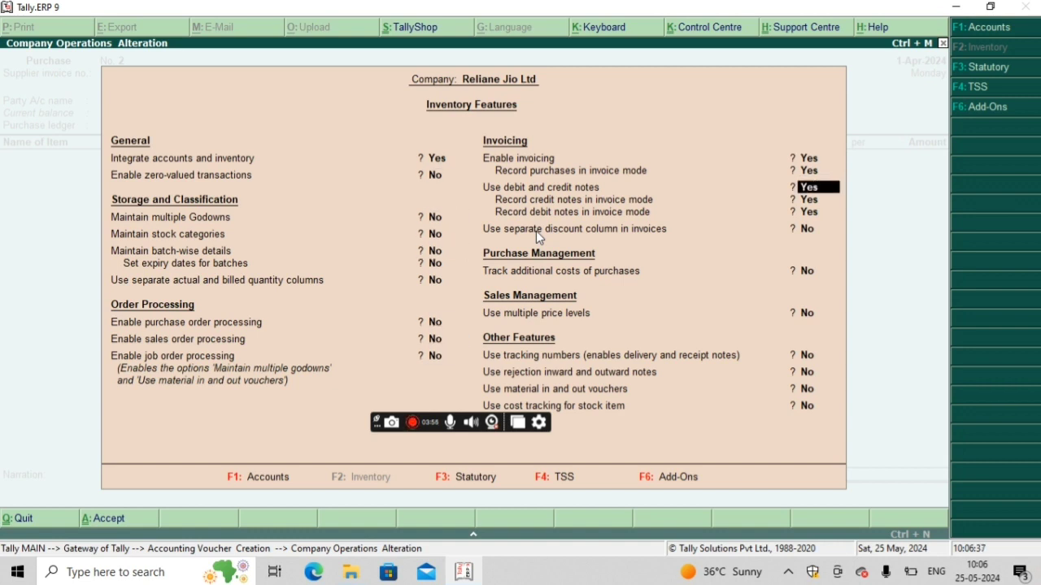
{"action": "key", "text": "Return"}
{"action": "key", "text": "Return"}
{"action": "key", "text": "Return"}
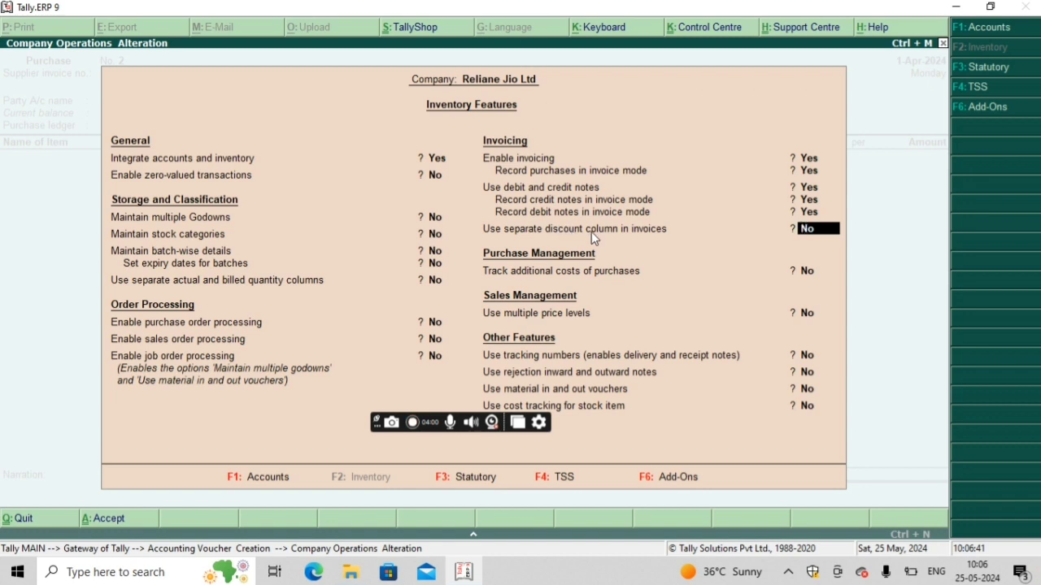
{"action": "type", "text": "y"}
{"action": "key", "text": "Return"}
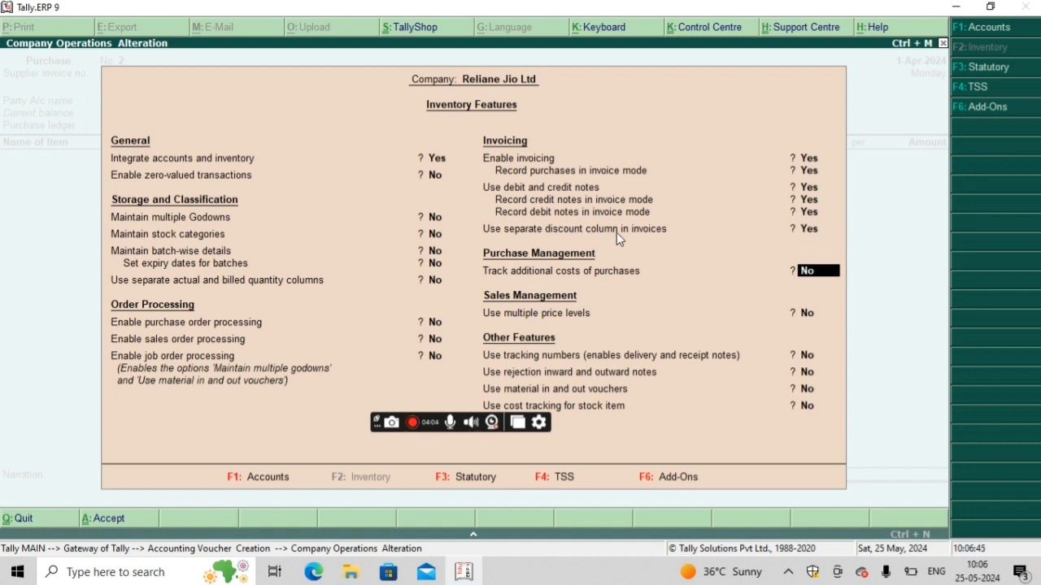
{"action": "left_click", "coordinate": [615, 231]}
{"action": "key", "text": "ctrl+a"}
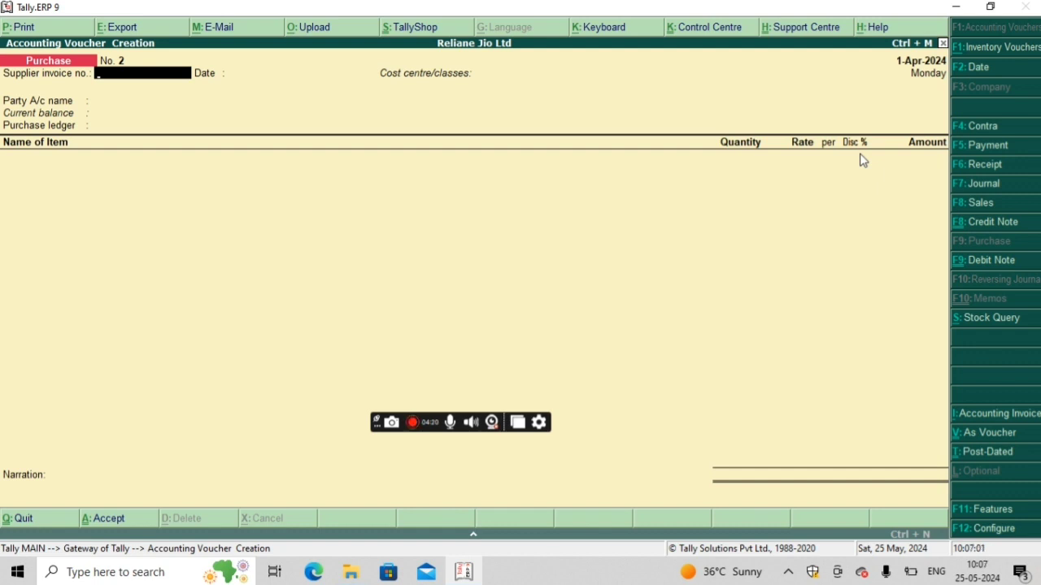
Step: Leave the supplier invoice details blank and choose Cash as party account and Purchase Ac as purchase ledger
{"action": "key", "text": "Return"}
{"action": "key", "text": "Return"}
{"action": "key", "text": "Return"}
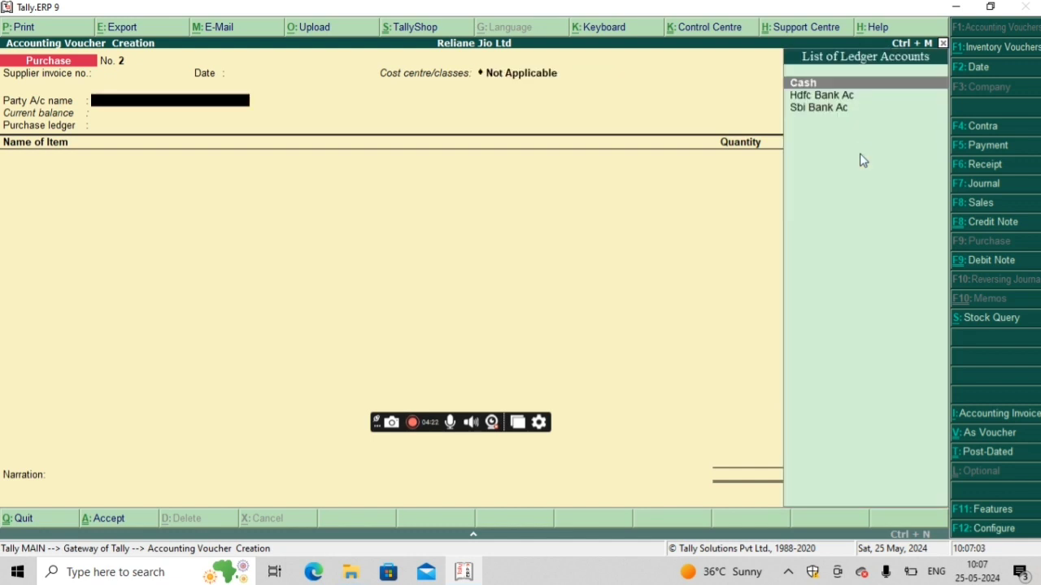
{"action": "key", "text": "Return"}
{"action": "key", "text": "Return"}
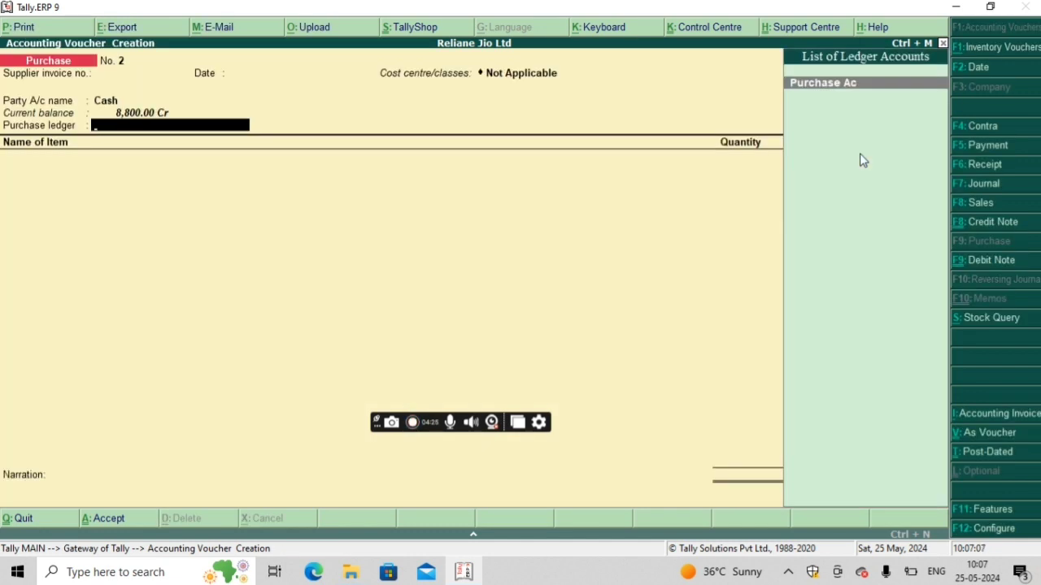
{"action": "key", "text": "Return"}
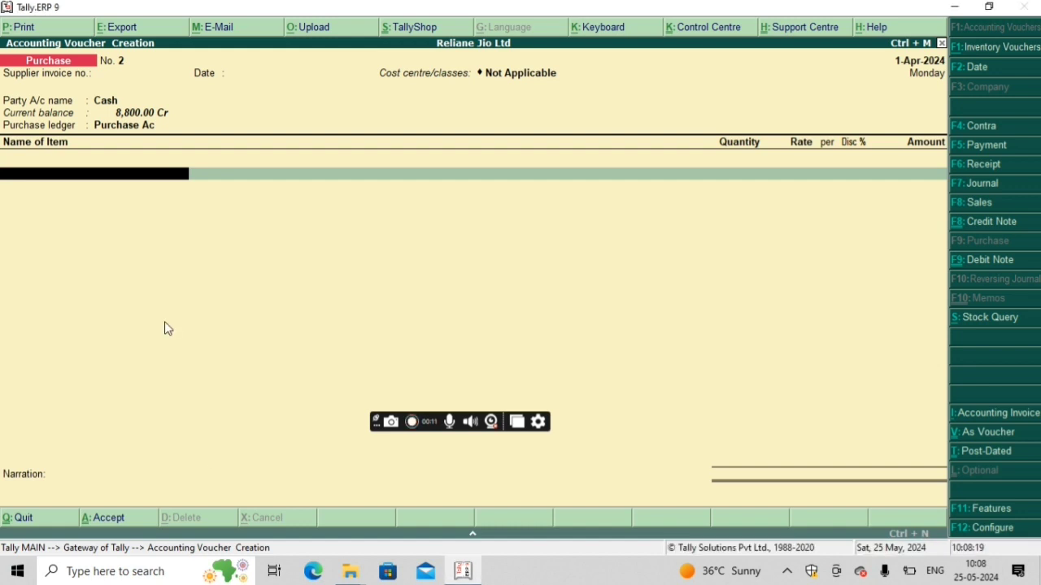
Step: Add Tshirt as the first item with a quantity of 90 pcs
{"action": "key", "text": "BackSpace"}
{"action": "key", "text": "Return"}
{"action": "type", "text": "T"}
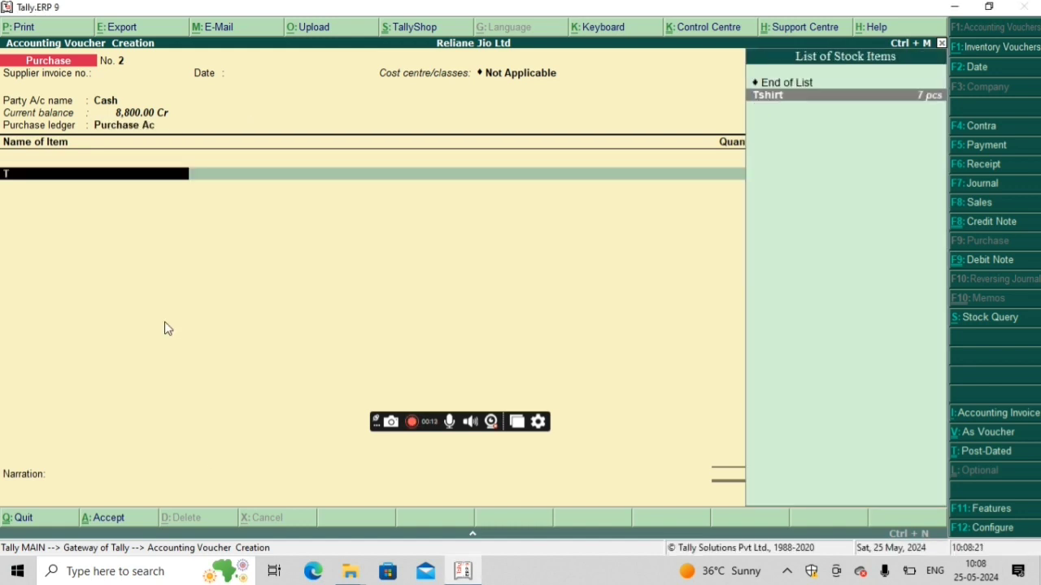
{"action": "key", "text": "Return"}
{"action": "type", "text": "90"}
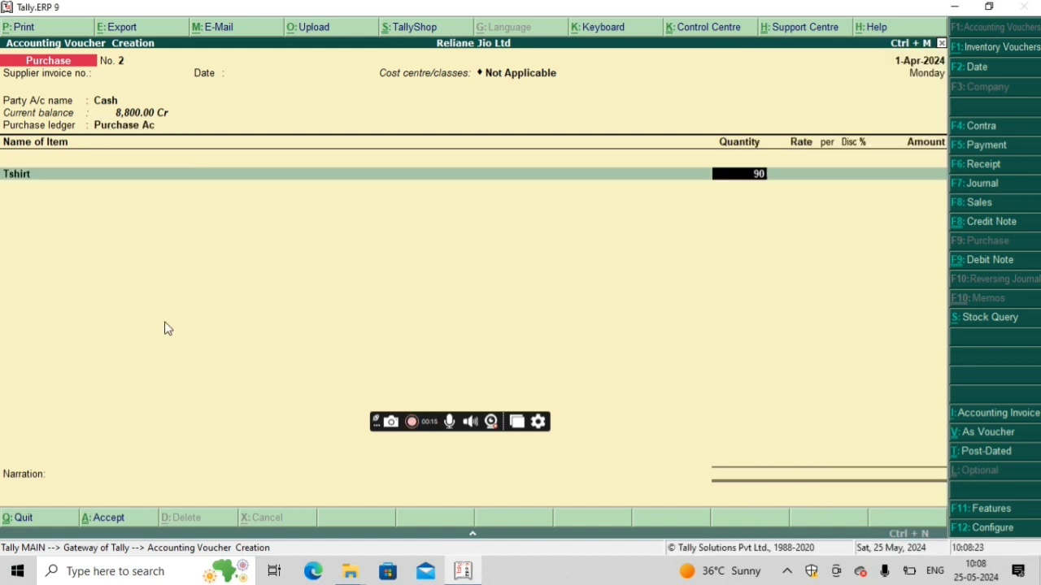
{"action": "key", "text": "Return"}
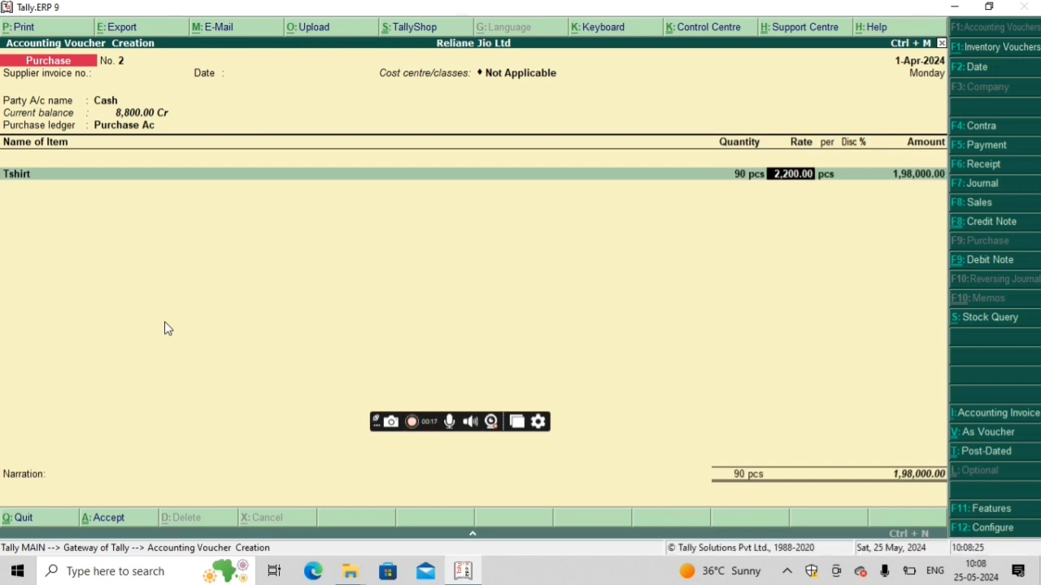
Step: Keep the Tshirt rate of 2,200 per pcs, set its discount to 30%, and accept the line amount
{"action": "key", "text": "Return"}
{"action": "key", "text": "Return"}
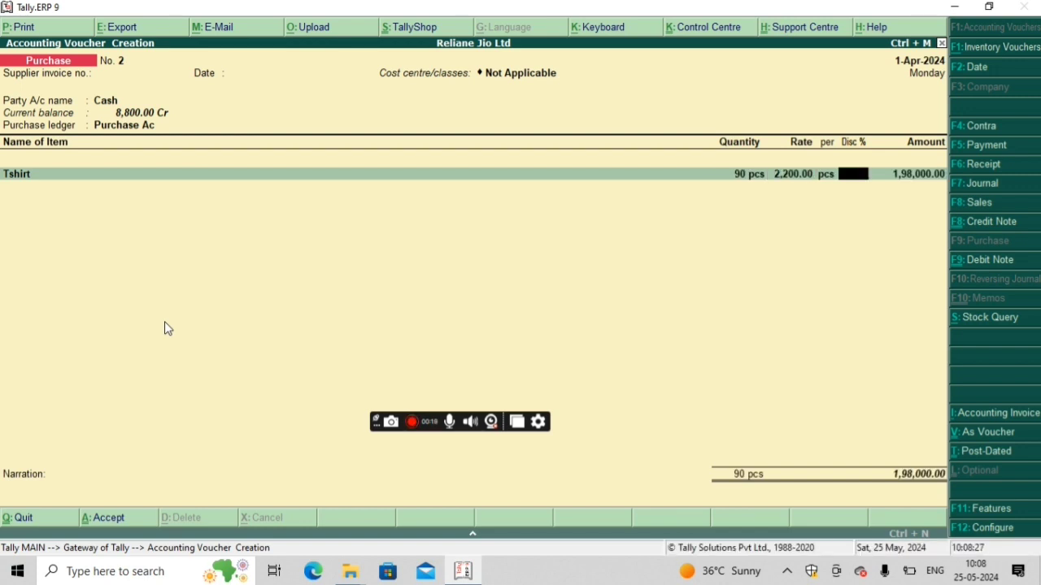
{"action": "type", "text": "30"}
{"action": "key", "text": "Return"}
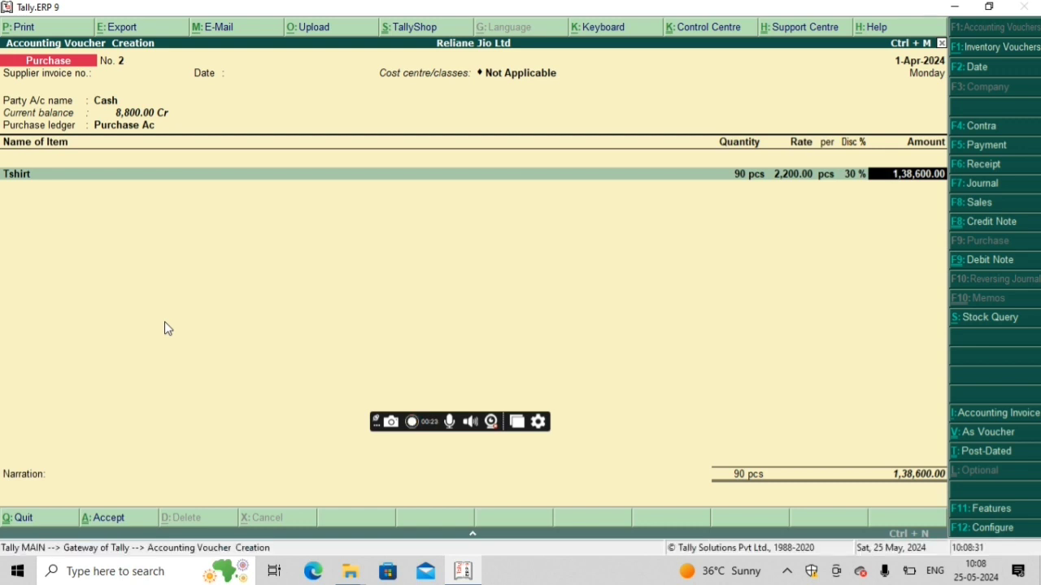
{"action": "key", "text": "Return"}
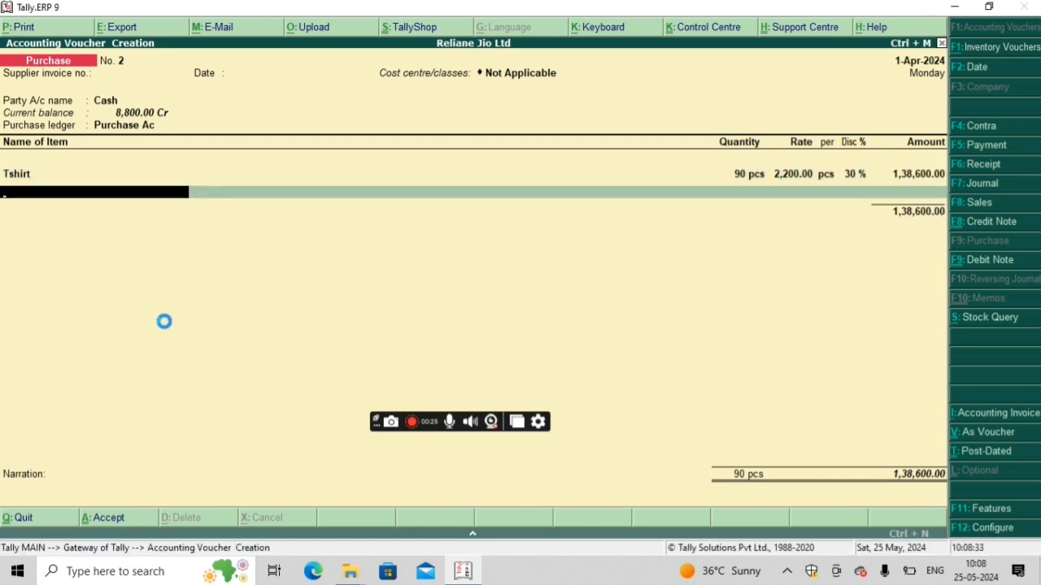
Step: Create a stock item named Jeans under Primary with unit pcs from the voucher's next item line
{"action": "key", "text": "alt+c"}
{"action": "type", "text": "Jeans"}
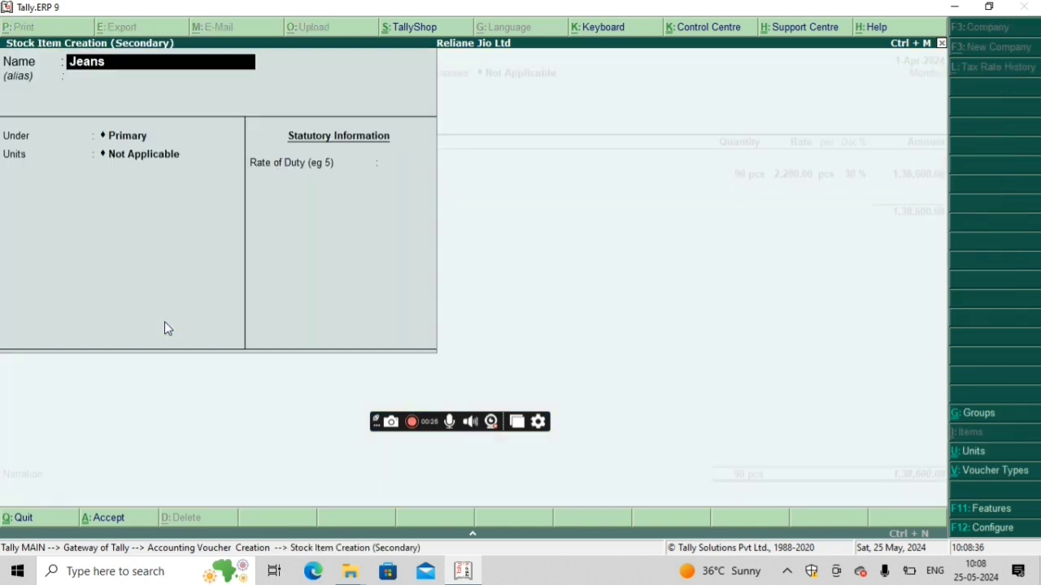
{"action": "key", "text": "Return"}
{"action": "key", "text": "Return"}
{"action": "key", "text": "Return"}
{"action": "key", "text": "Return"}
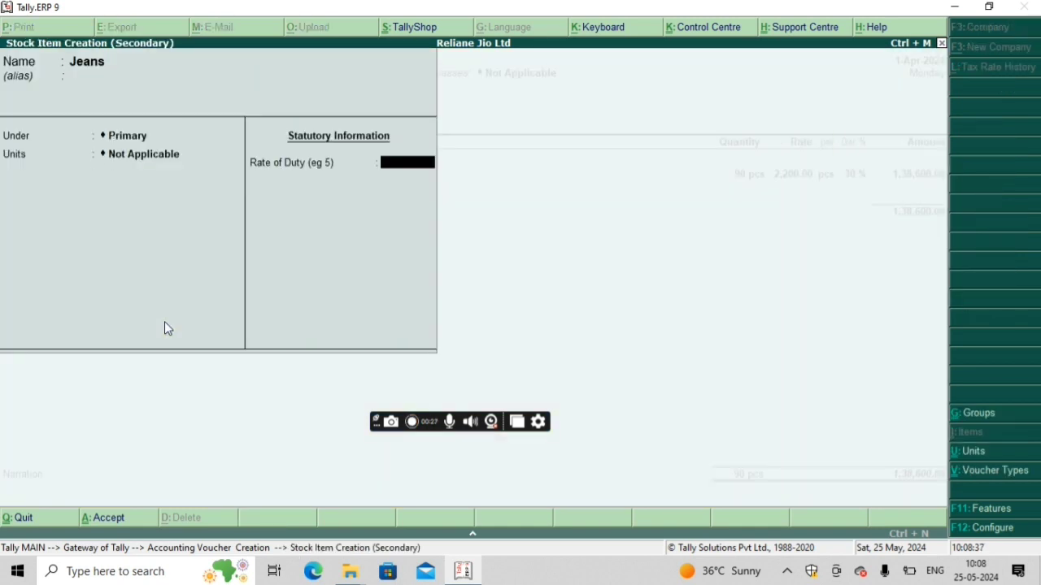
{"action": "key", "text": "BackSpace"}
{"action": "type", "text": "p"}
{"action": "key", "text": "Return"}
{"action": "key", "text": "Return"}
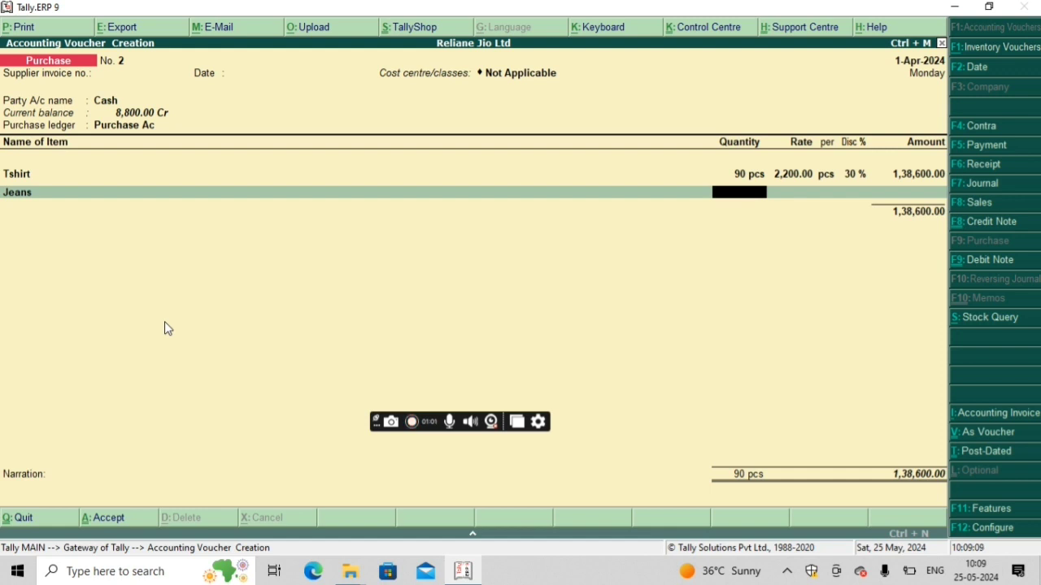
Step: Enter a quantity of 50 pcs and a rate of 2,000 per pcs for the Jeans line
{"action": "type", "text": "50"}
{"action": "key", "text": "Return"}
{"action": "type", "text": "1"}
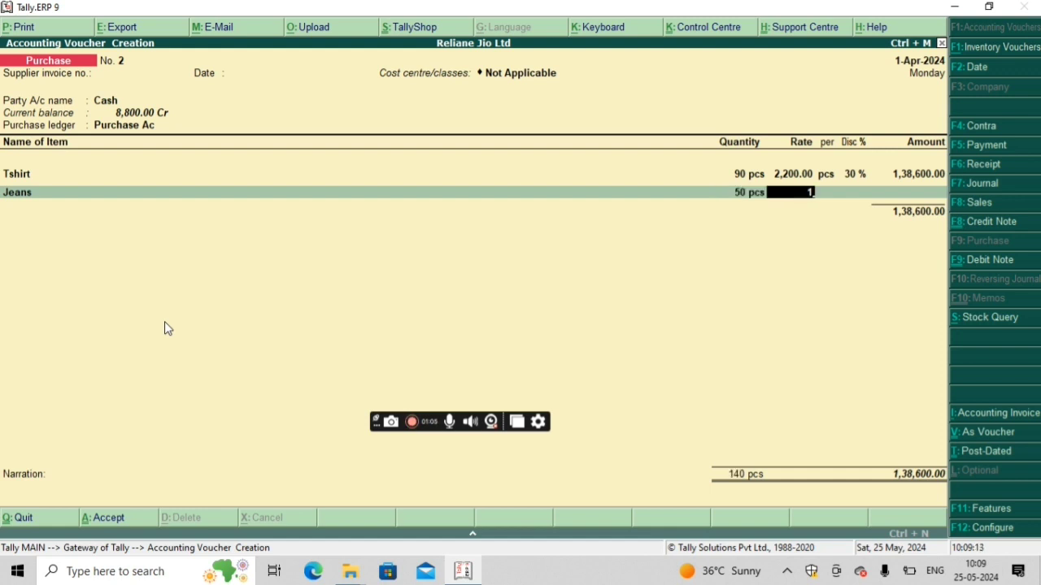
{"action": "key", "text": "BackSpace"}
{"action": "type", "text": "2000"}
{"action": "key", "text": "Return"}
Step: Set the Jeans discount to 25% and accept the line amount
{"action": "key", "text": "Return"}
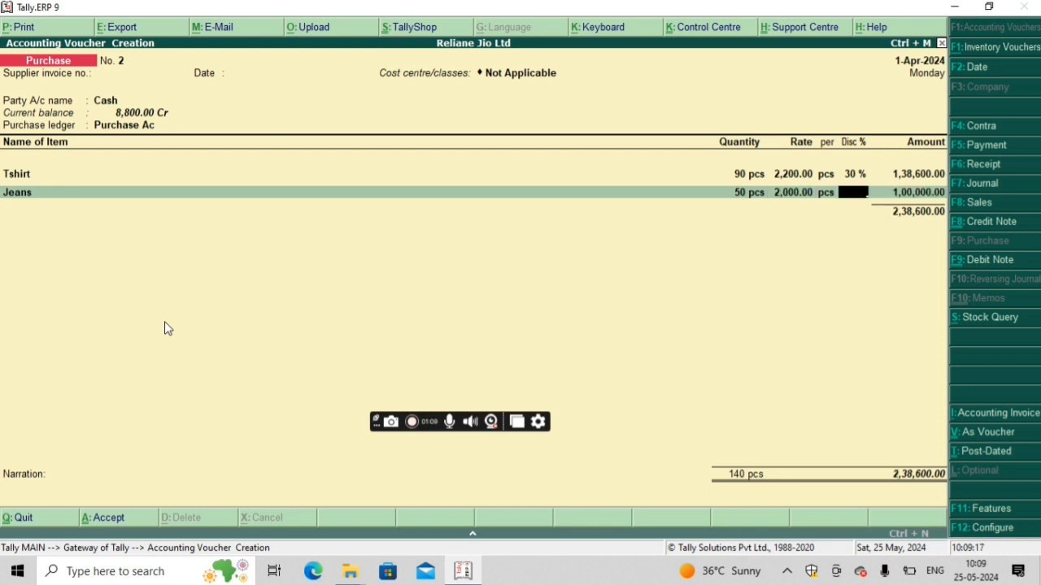
{"action": "type", "text": "25"}
{"action": "key", "text": "Return"}
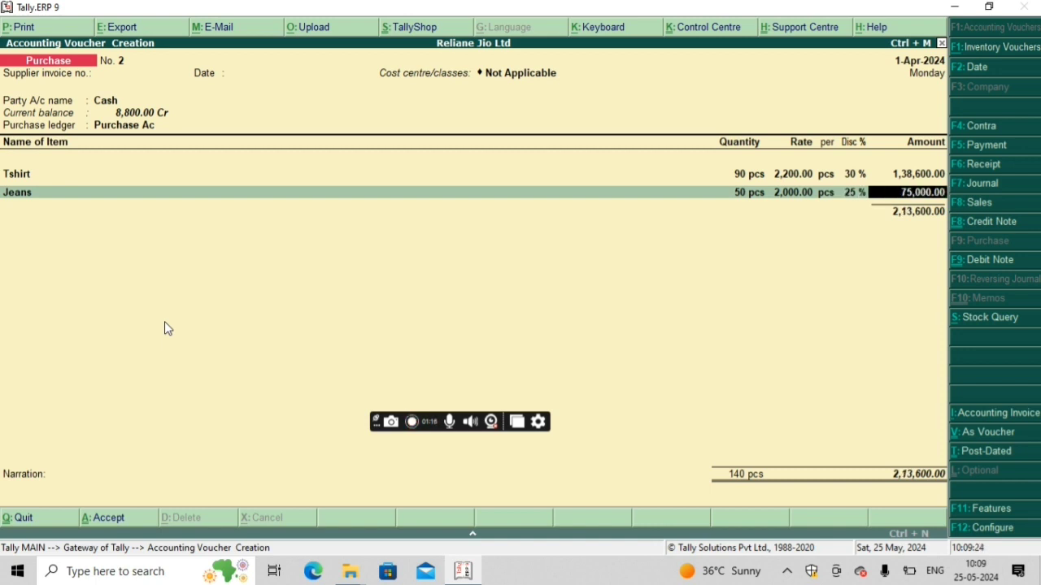
{"action": "key", "text": "Return"}
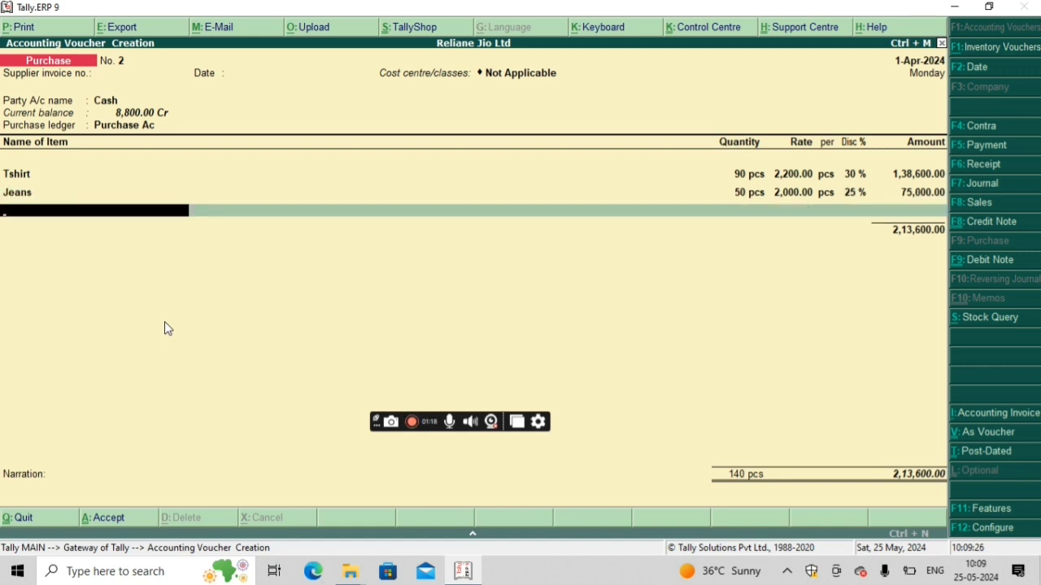
Step: End the item list, leave the narration blank, and save the purchase voucher
{"action": "key", "text": "Return"}
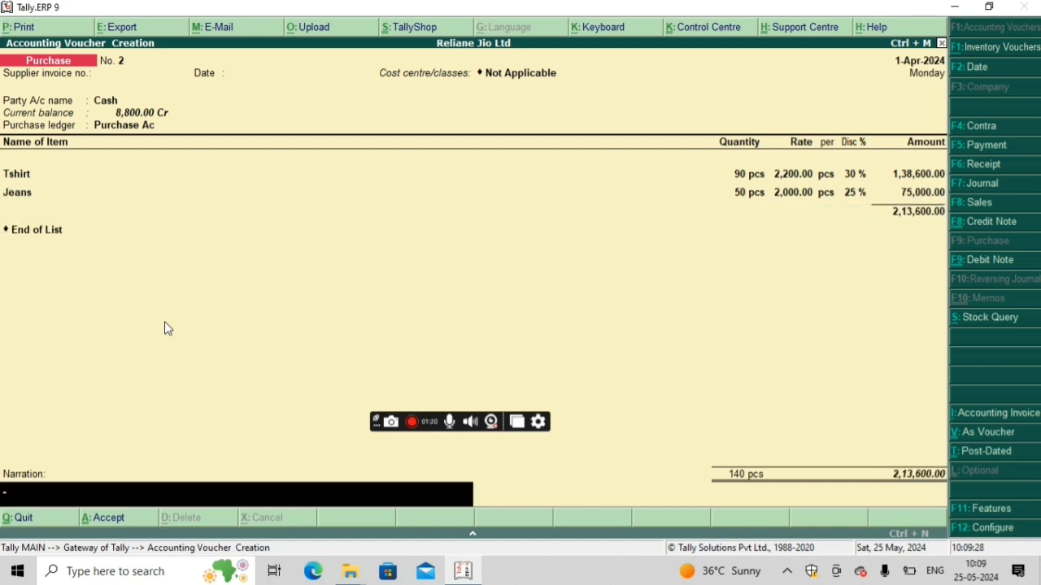
{"action": "key", "text": "Return"}
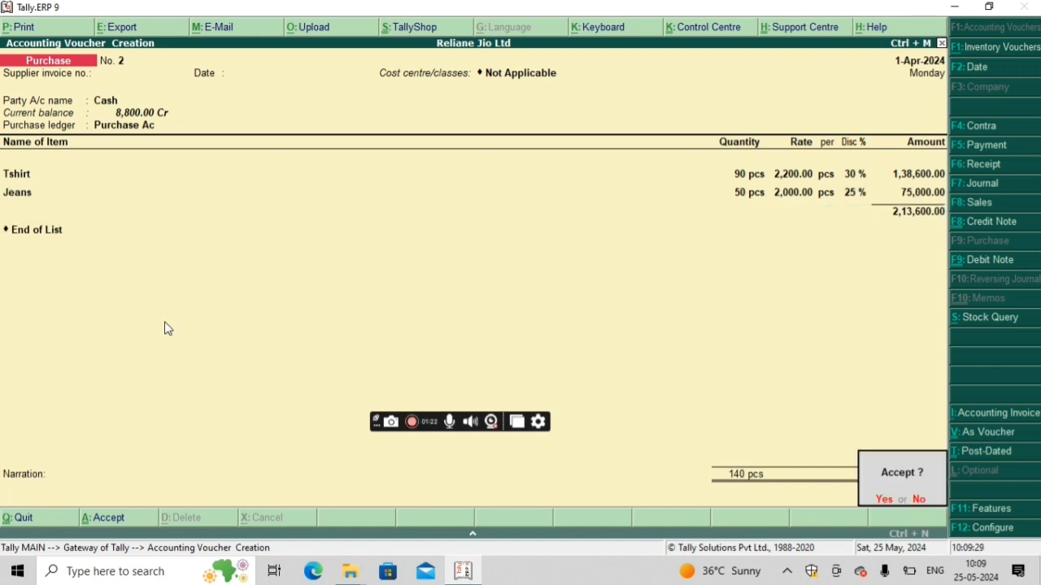
{"action": "key", "text": "y"}
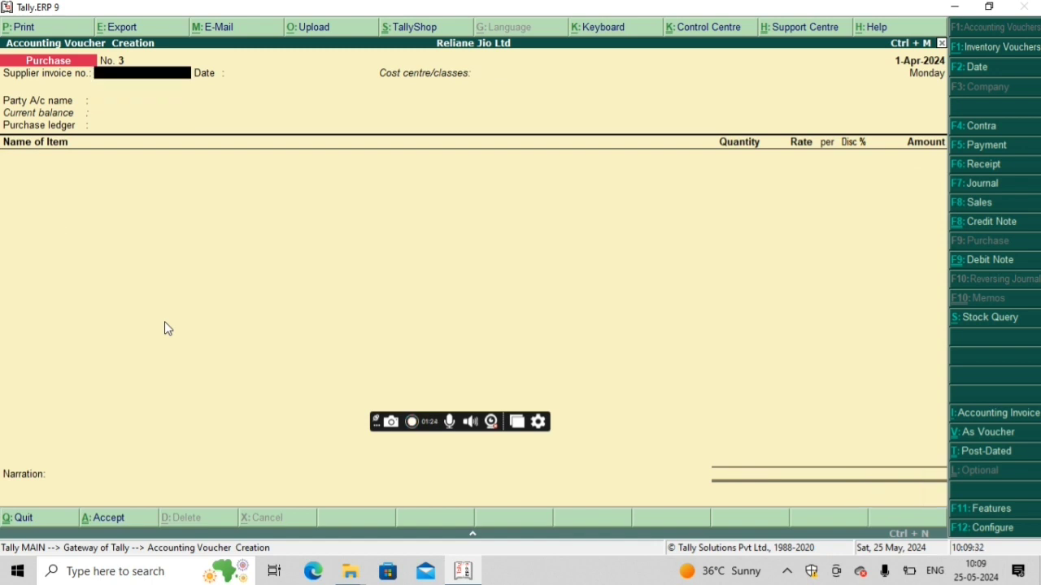